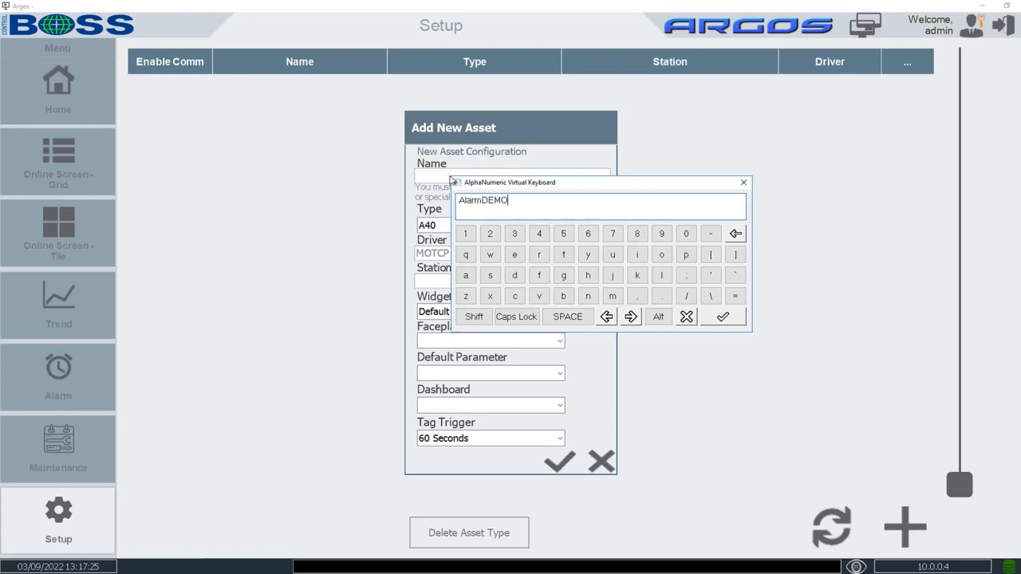
Save a new AnalogInput asset named AlarmDEMO on station 127.0.0.1:502:1
{"action": "key", "text": "Return"}
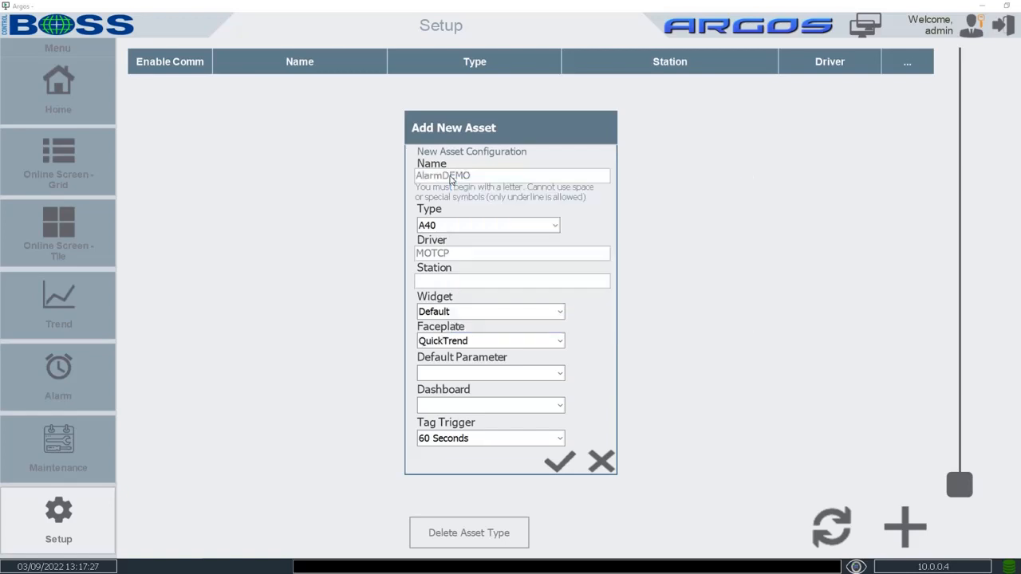
{"action": "left_click", "coordinate": [479, 226]}
{"action": "left_click", "coordinate": [480, 254]}
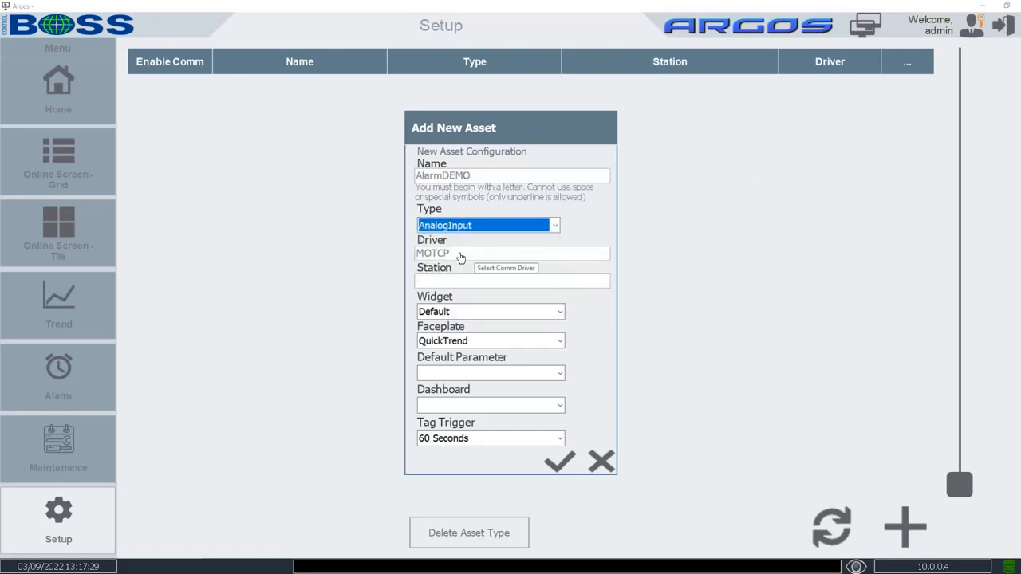
{"action": "left_click", "coordinate": [447, 285]}
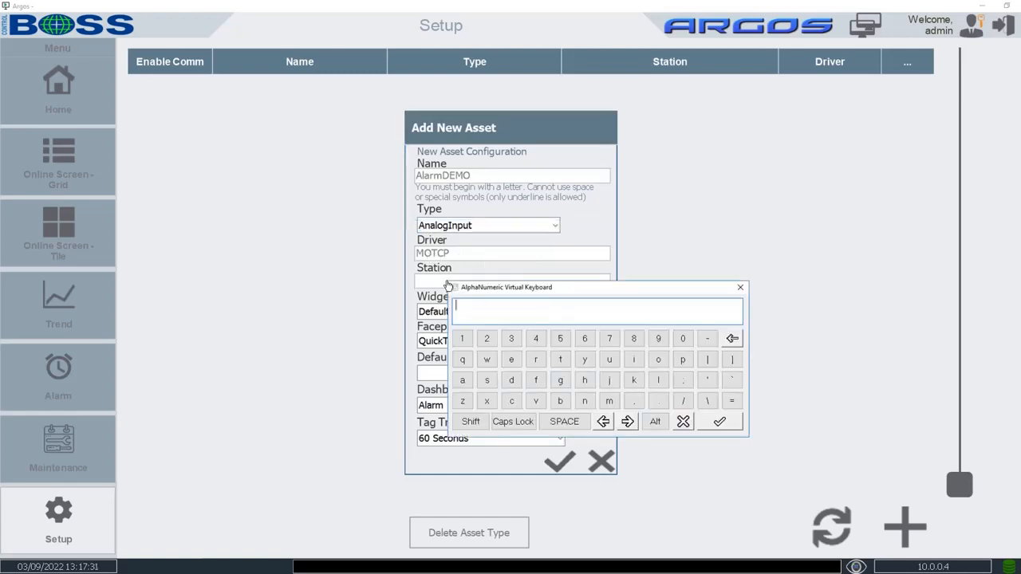
{"action": "type", "text": "127.0.0"}
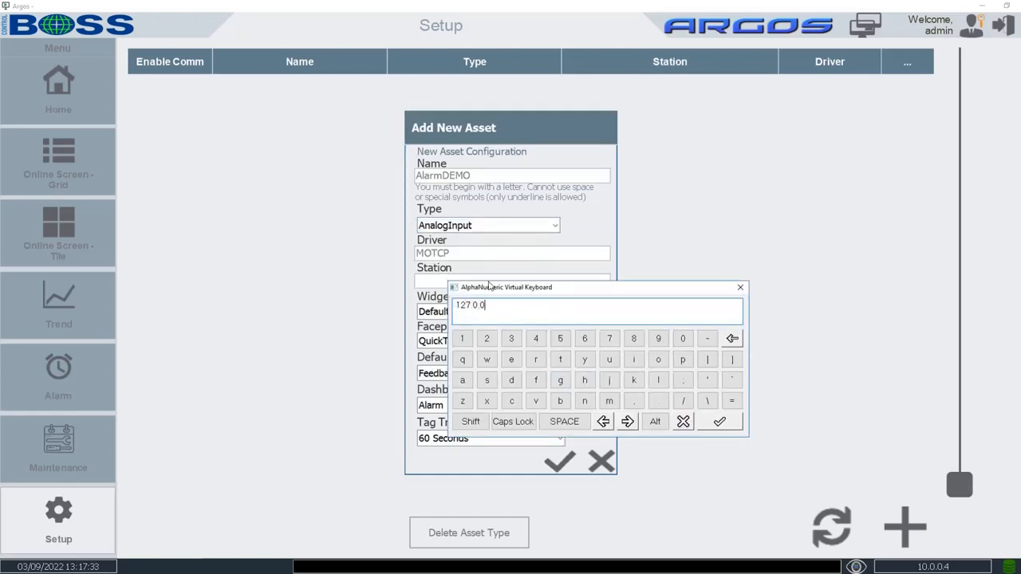
{"action": "type", "text": ".1:502:1"}
{"action": "key", "text": "Return"}
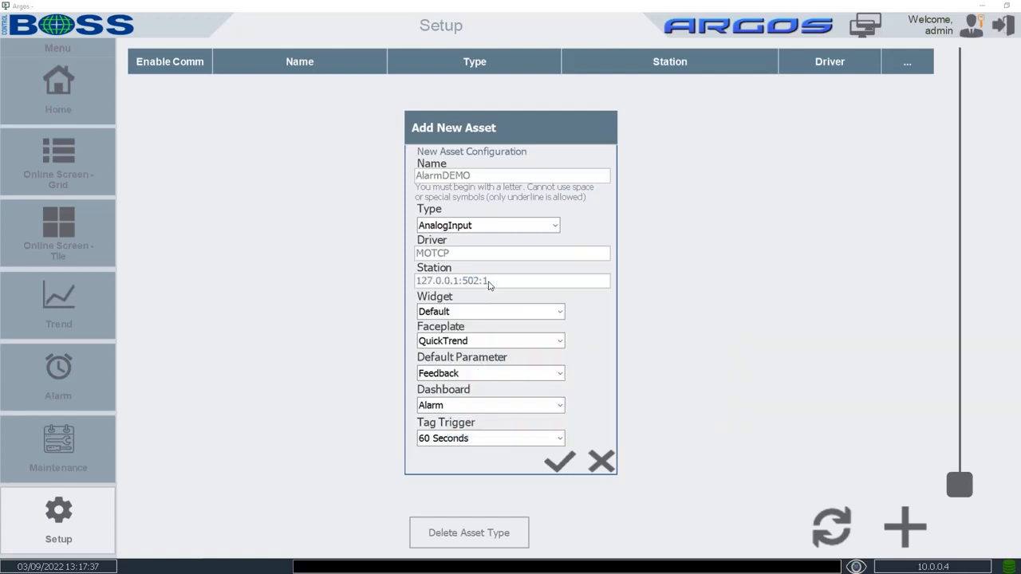
{"action": "left_click", "coordinate": [560, 464]}
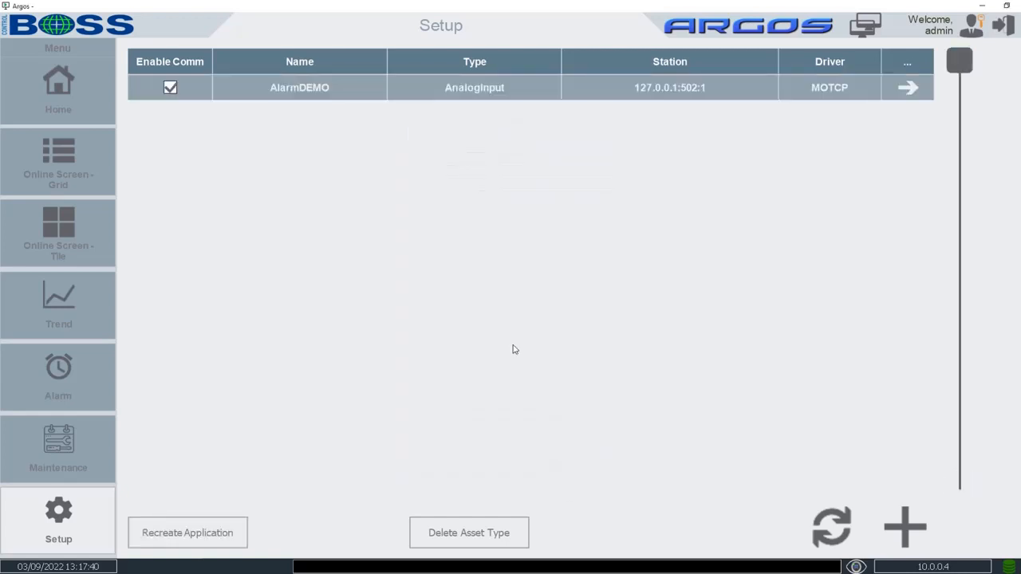
Set AlarmDEMO's Feedback address to 4X:1, save it, and go back to the assets
{"action": "left_click", "coordinate": [908, 88]}
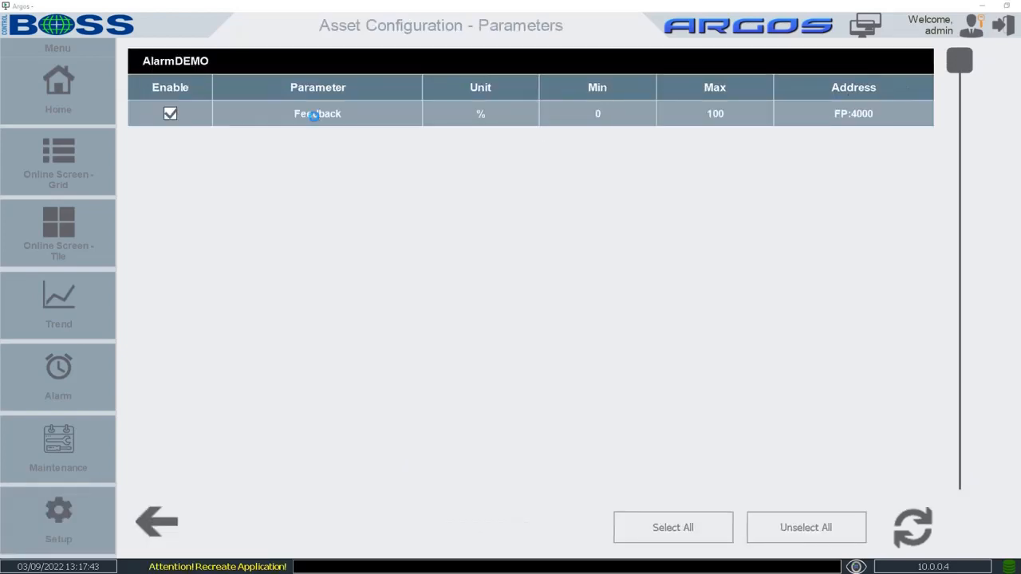
{"action": "left_click", "coordinate": [316, 118]}
{"action": "left_click", "coordinate": [359, 188]}
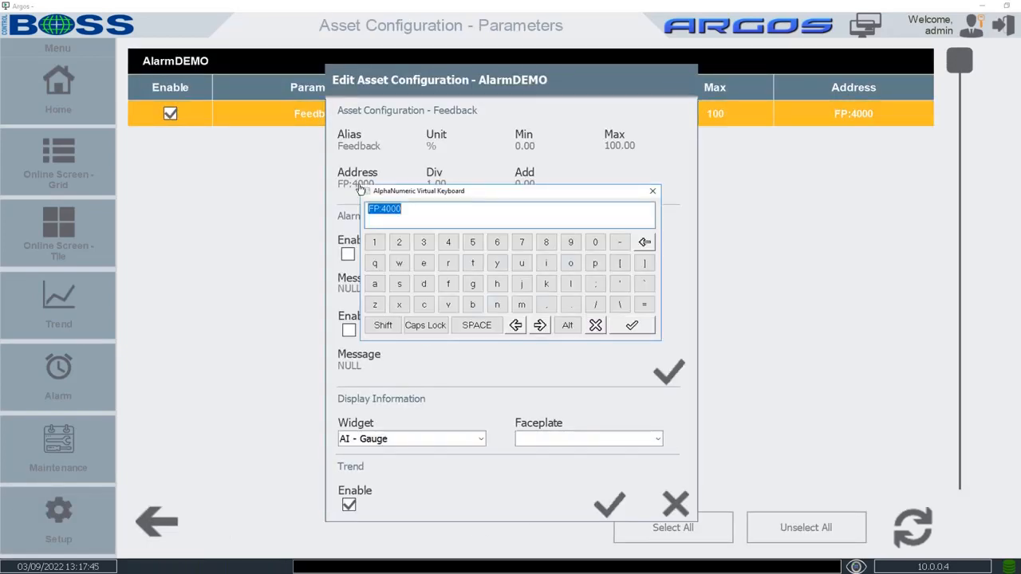
{"action": "type", "text": "4"}
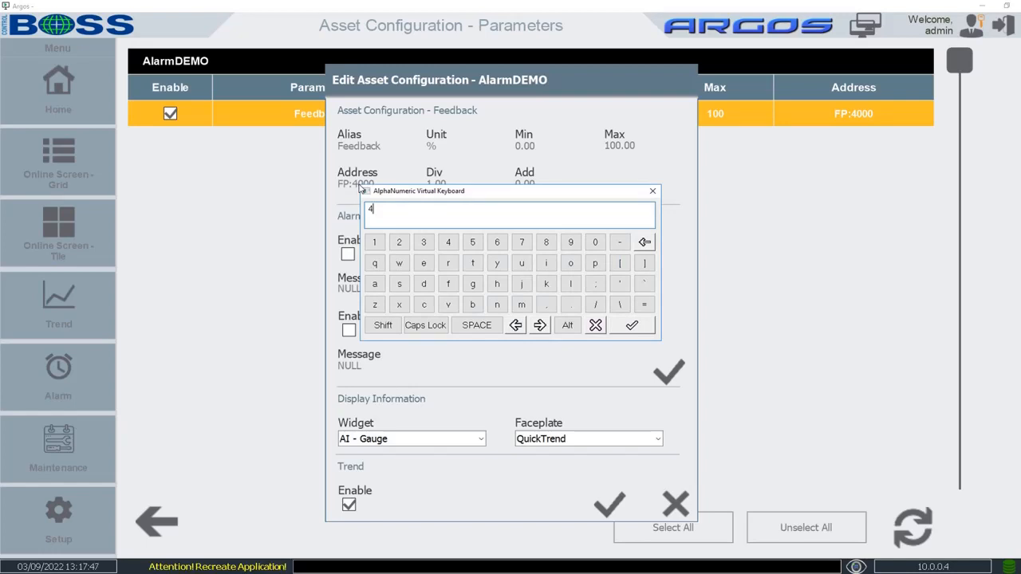
{"action": "type", "text": "X:1"}
{"action": "key", "text": "Return"}
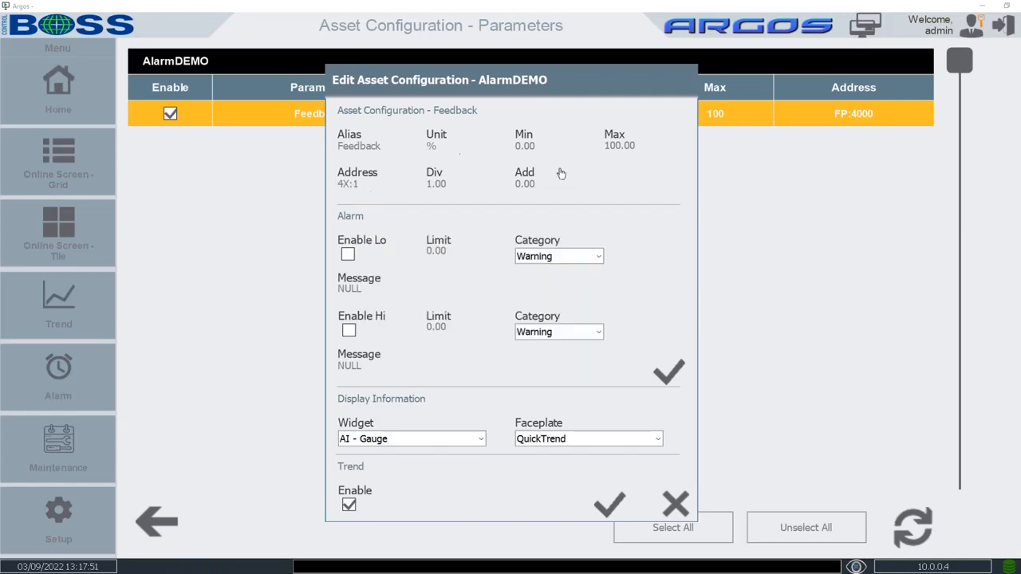
{"action": "left_click", "coordinate": [607, 509]}
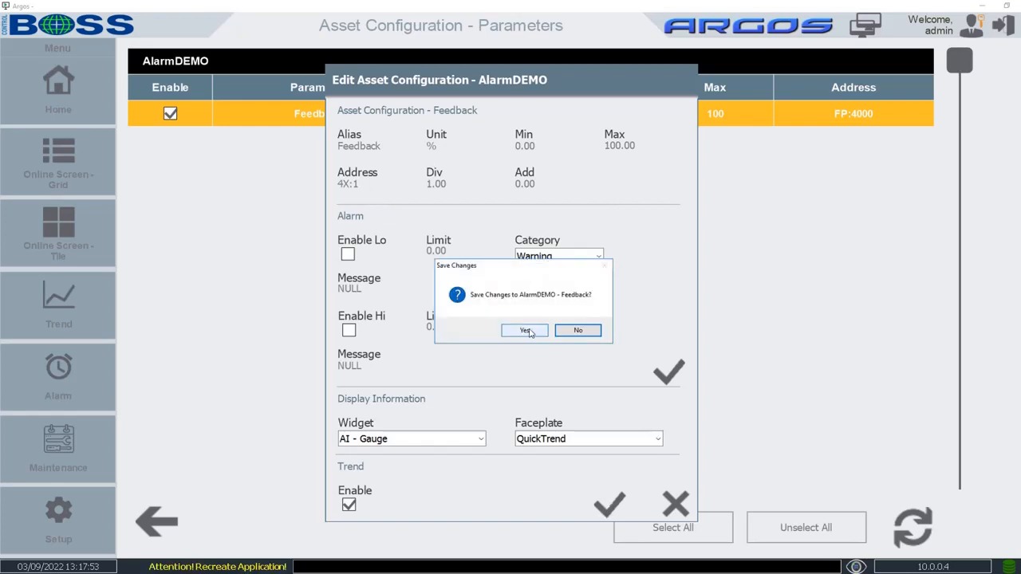
{"action": "left_click", "coordinate": [527, 331]}
{"action": "left_click", "coordinate": [162, 522]}
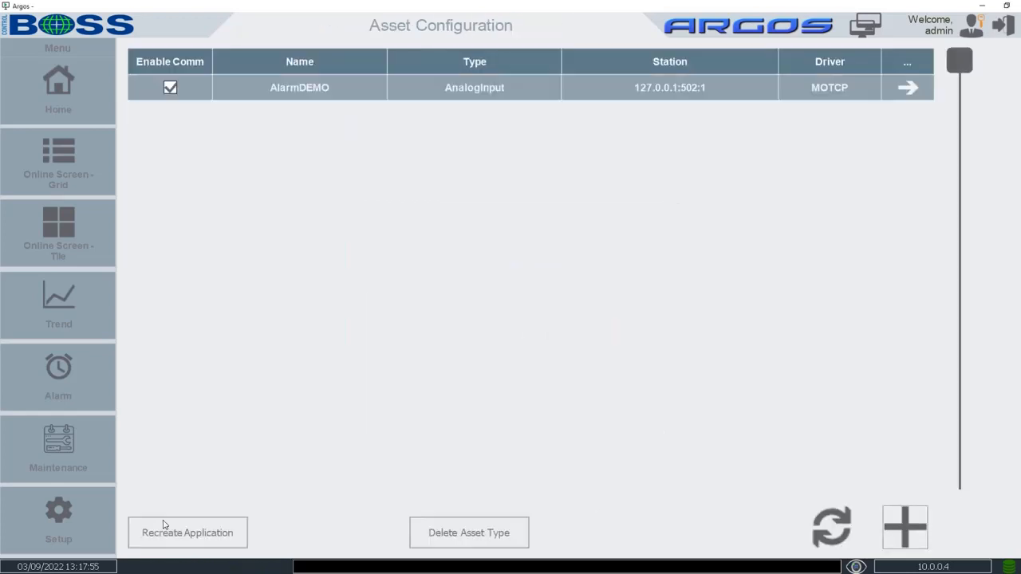
Recreate the application, then open Dashboard Management under Setup > General
{"action": "left_click", "coordinate": [210, 534]}
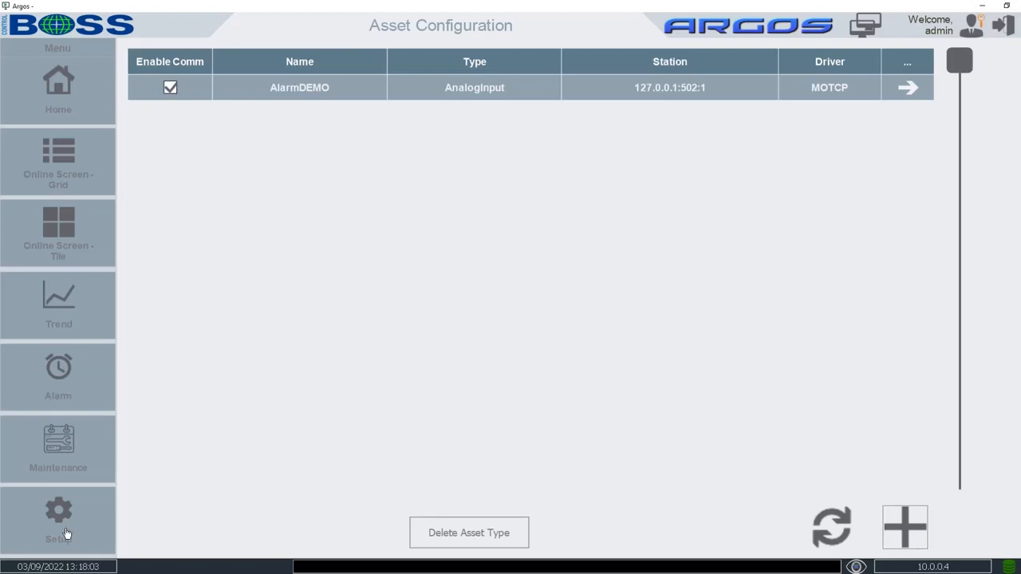
{"action": "left_click", "coordinate": [67, 534]}
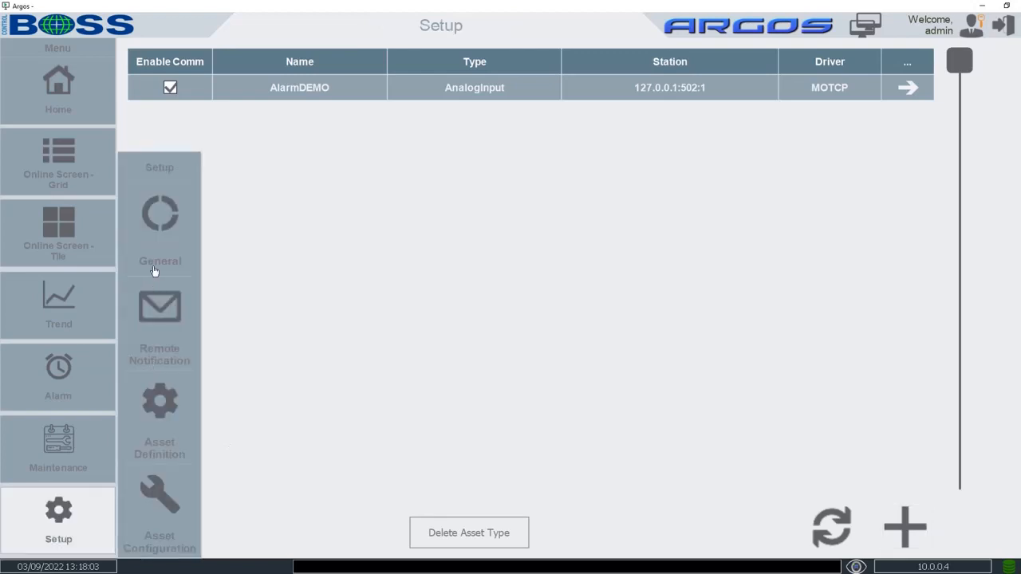
{"action": "left_click", "coordinate": [159, 238]}
{"action": "left_click", "coordinate": [920, 404]}
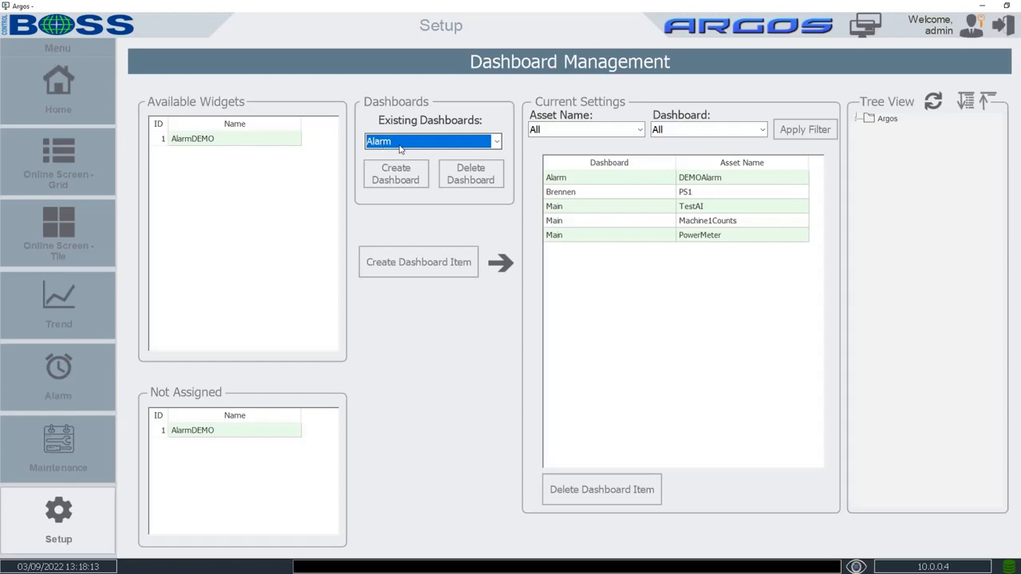
Create a new dashboard named AlarmHigh
{"action": "left_click", "coordinate": [400, 177]}
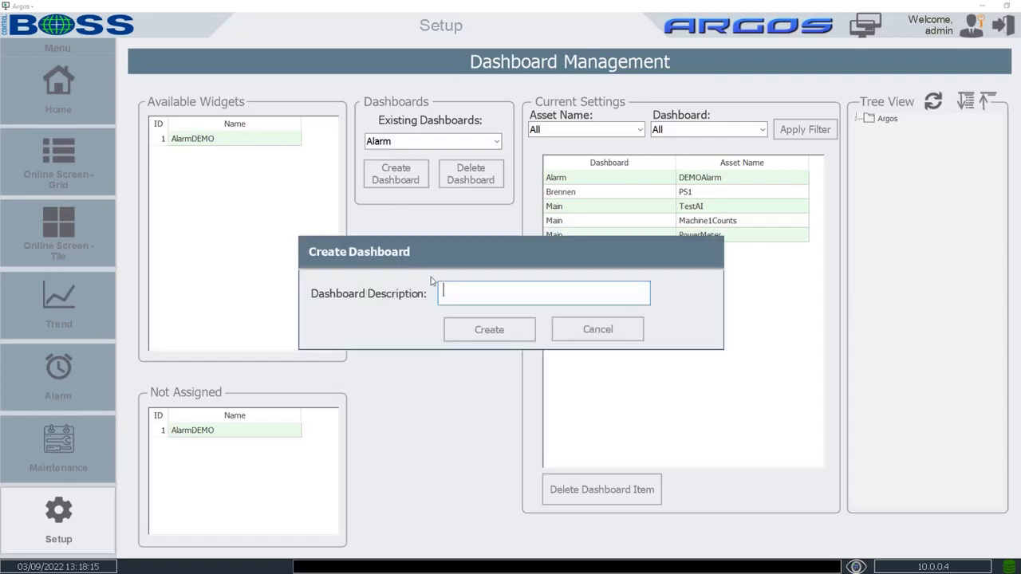
{"action": "type", "text": "Alarm,High"}
{"action": "key", "text": "BackSpace"}
{"action": "key", "text": "BackSpace"}
{"action": "key", "text": "BackSpace"}
{"action": "type", "text": "igh"}
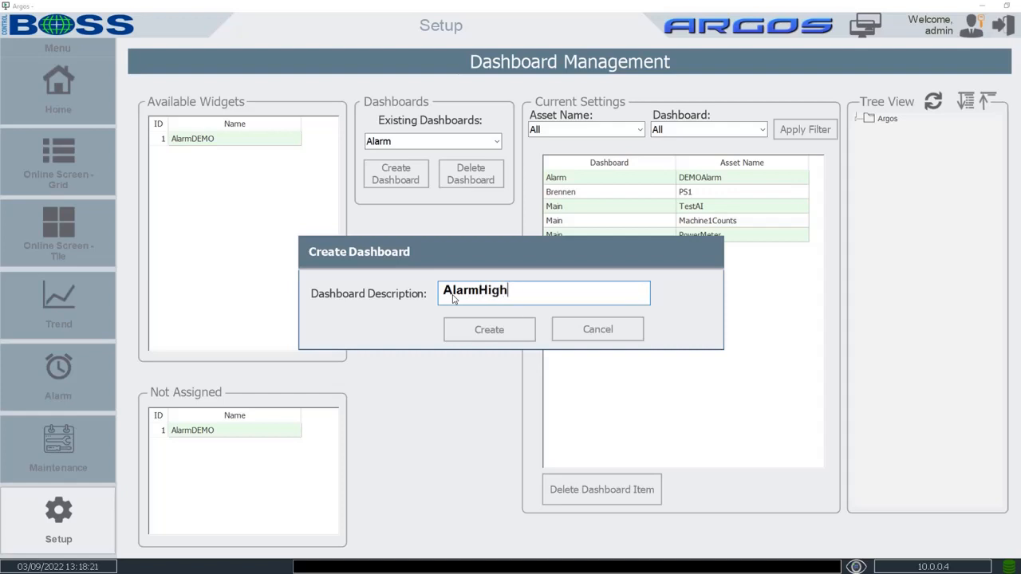
{"action": "left_click", "coordinate": [508, 335]}
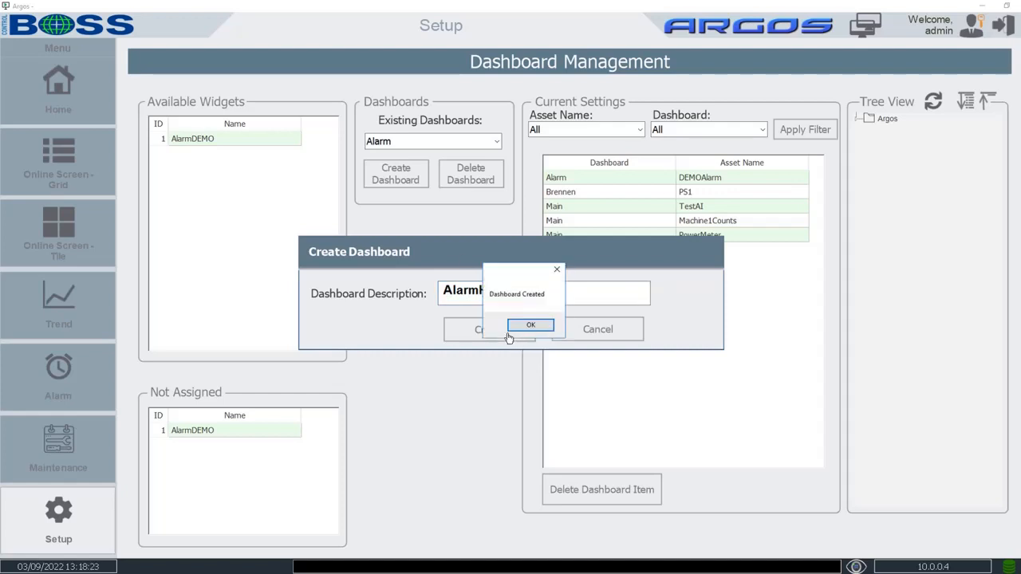
{"action": "left_click", "coordinate": [514, 322]}
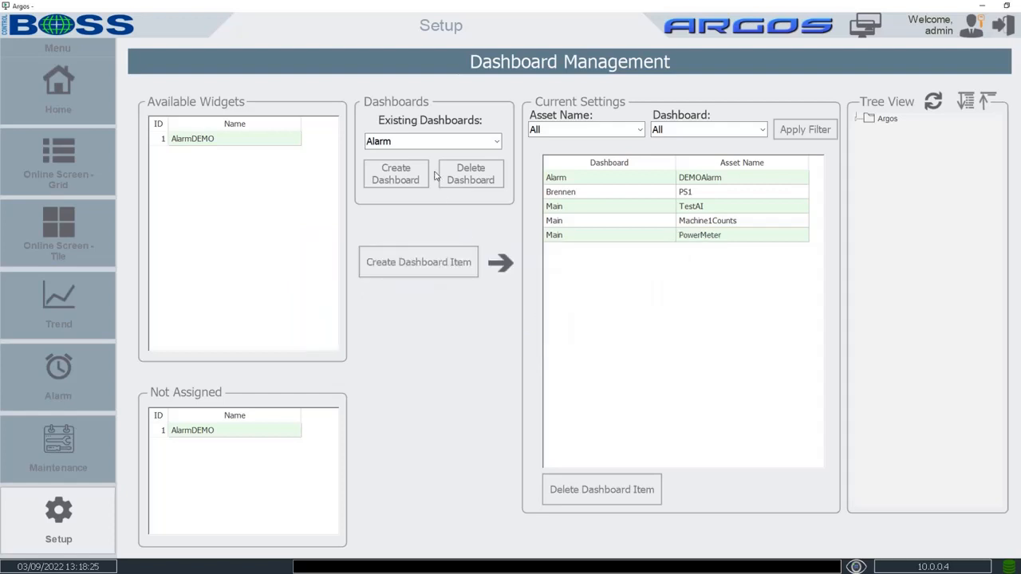
Add the AlarmDEMO widget to the AlarmHigh dashboard and verify the assignment
{"action": "left_click", "coordinate": [426, 144]}
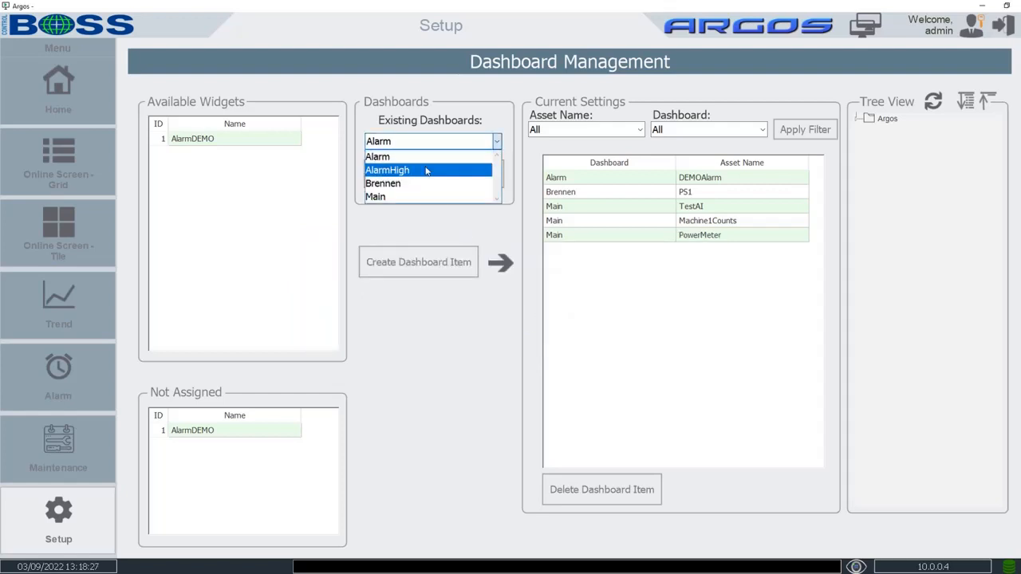
{"action": "left_click", "coordinate": [425, 169]}
{"action": "left_click", "coordinate": [287, 141]}
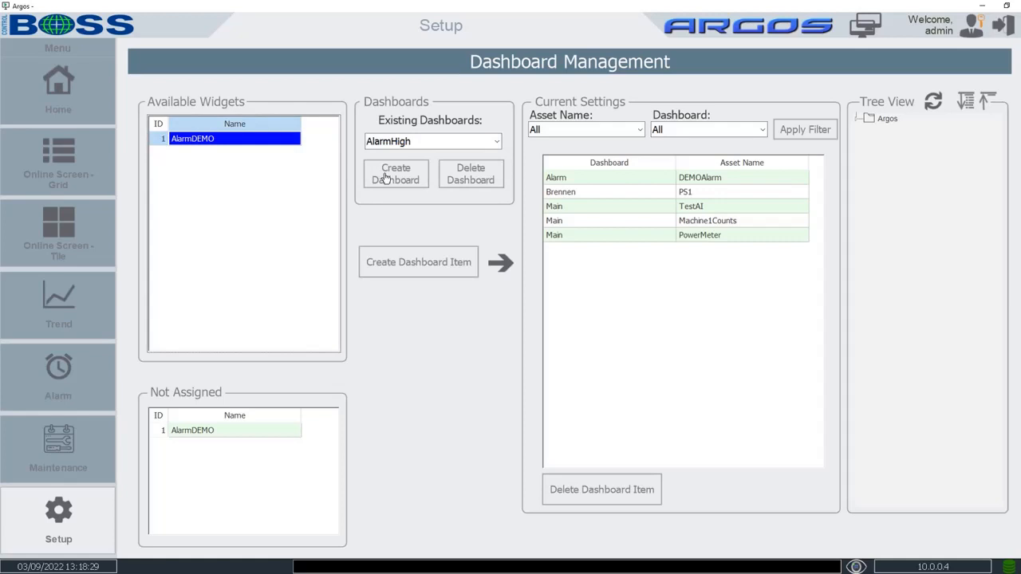
{"action": "left_click", "coordinate": [429, 266]}
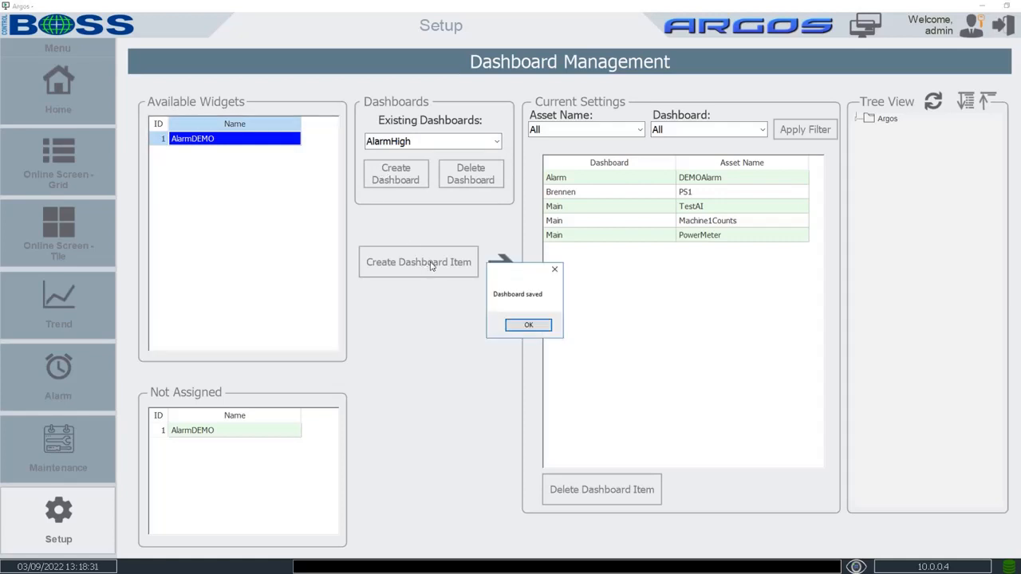
{"action": "left_click", "coordinate": [519, 323]}
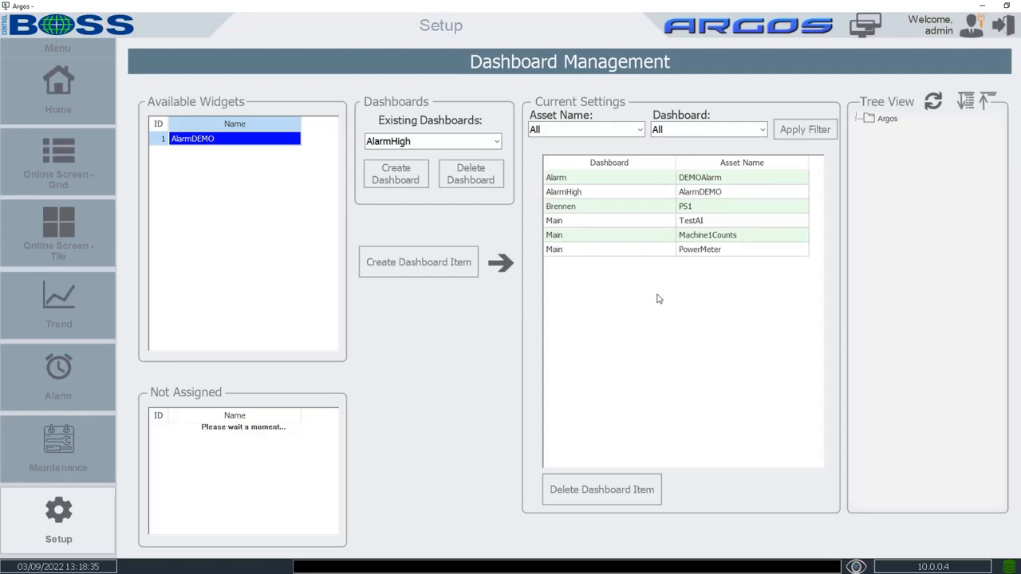
{"action": "left_click", "coordinate": [612, 193]}
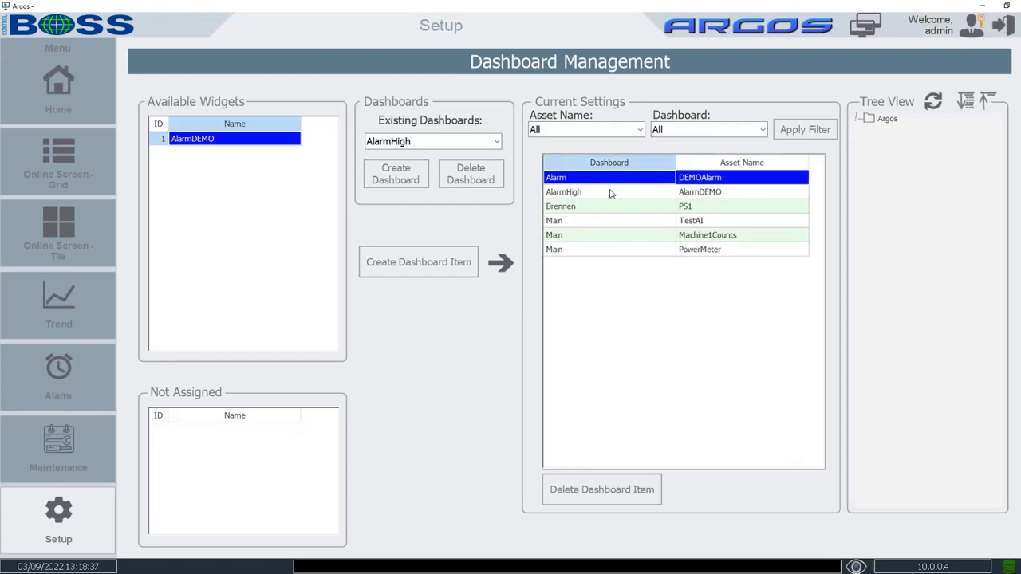
Show the Tile Dashboard online screen with the AlarmDEMO gauge at 49
{"action": "left_click", "coordinate": [54, 234]}
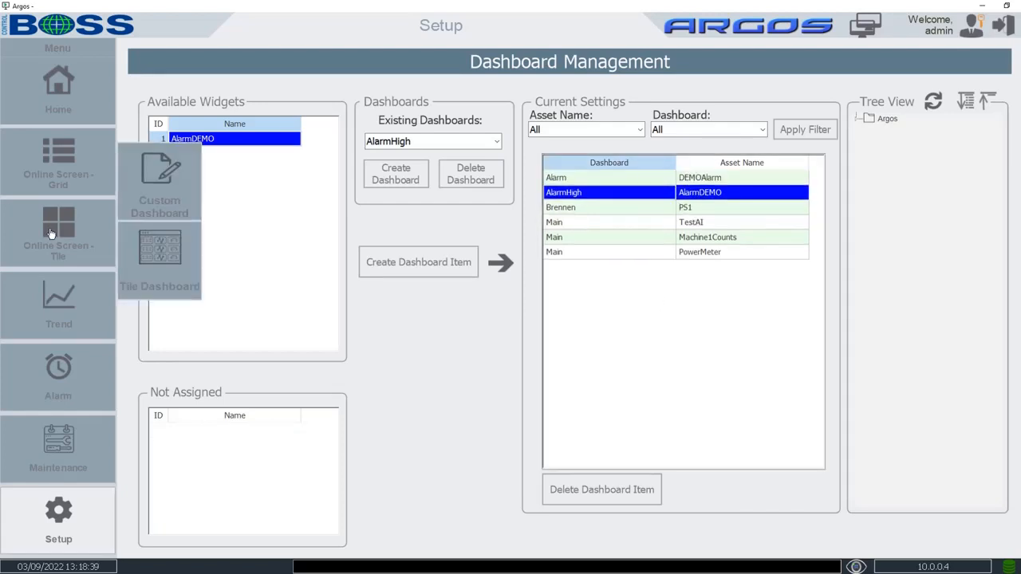
{"action": "left_click", "coordinate": [154, 259]}
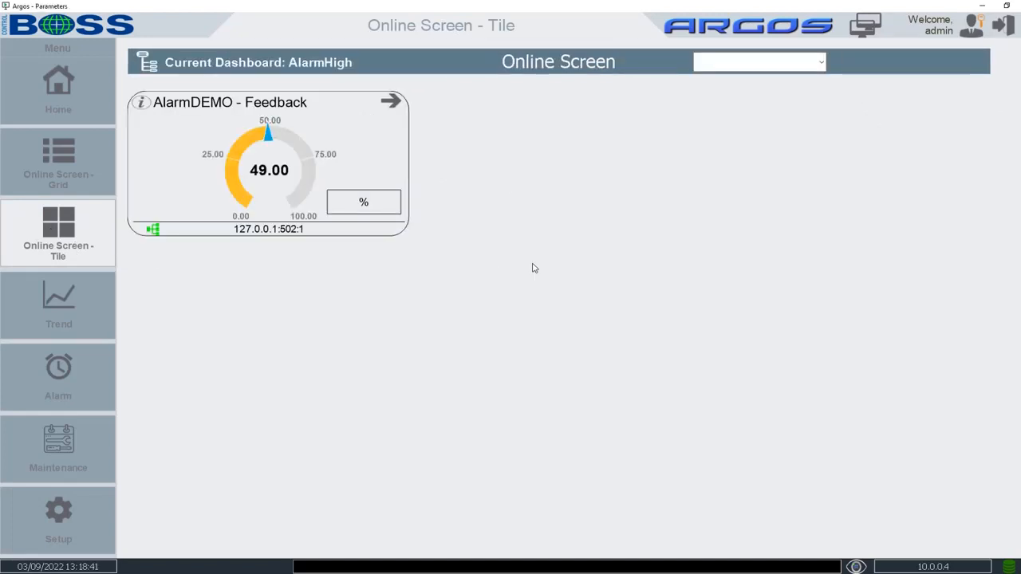
{"action": "key", "text": "alt+Tab"}
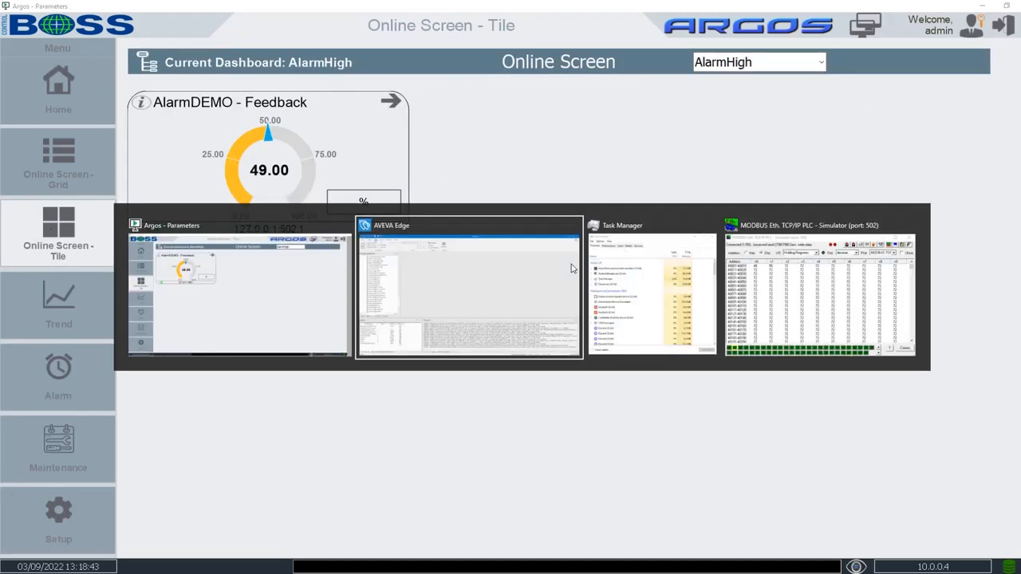
In the simulator, set register 40001 to 25, then 75, then back to 0
{"action": "key", "text": "alt+Tab"}
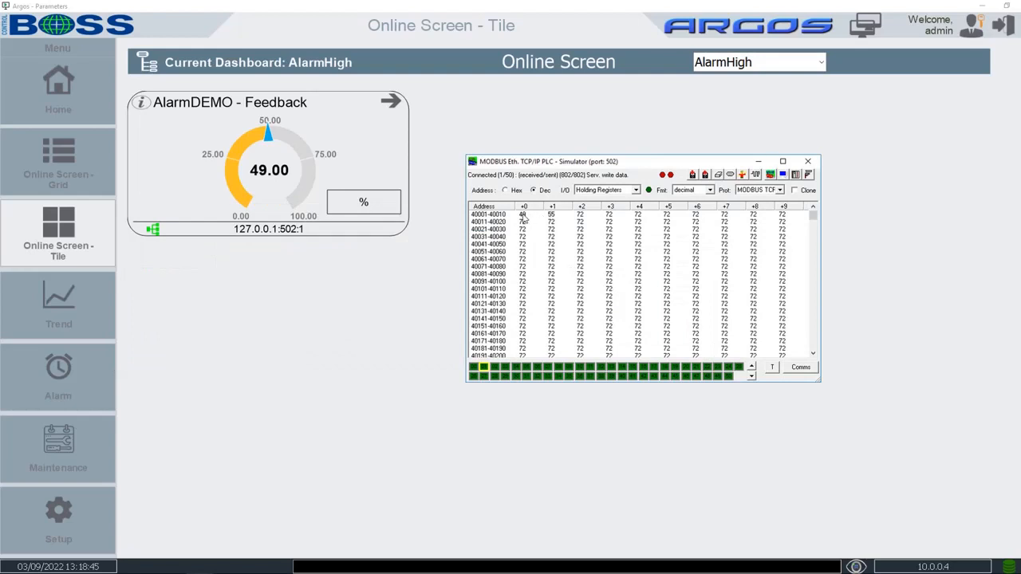
{"action": "double_click", "coordinate": [523, 216]}
{"action": "type", "text": "25"}
{"action": "key", "text": "Return"}
{"action": "double_click", "coordinate": [523, 215]}
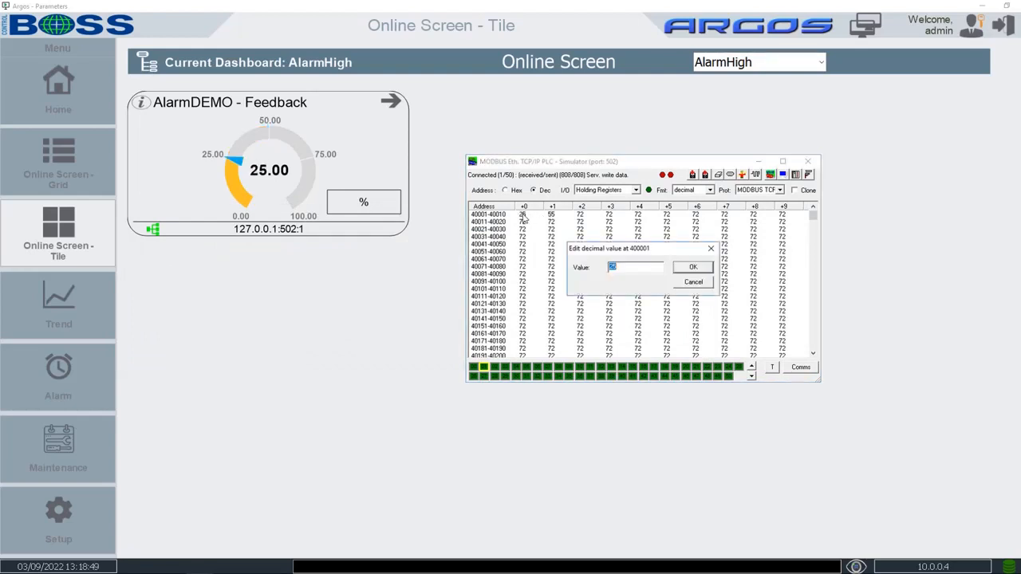
{"action": "type", "text": "75"}
{"action": "key", "text": "Return"}
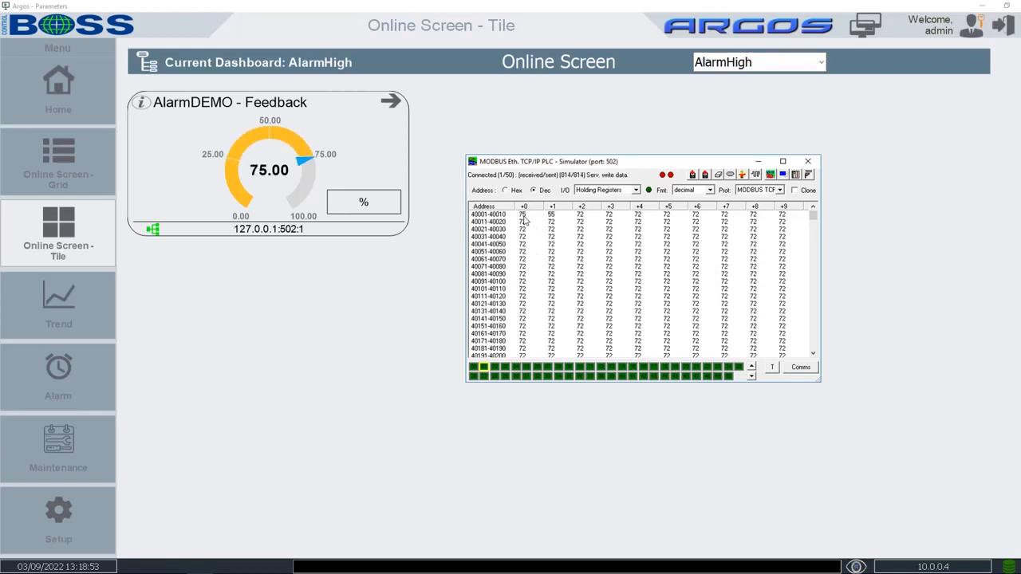
{"action": "double_click", "coordinate": [523, 219]}
{"action": "type", "text": "0"}
{"action": "key", "text": "Return"}
View the live alarm list, then load AlarmDEMO's alarm configuration with filters at All
{"action": "left_click", "coordinate": [68, 376]}
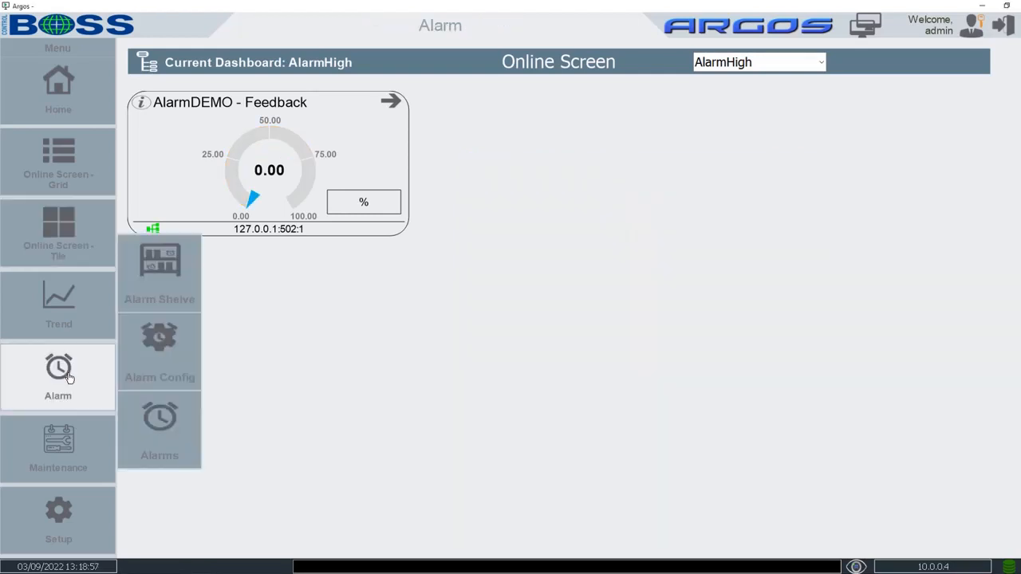
{"action": "left_click", "coordinate": [158, 428]}
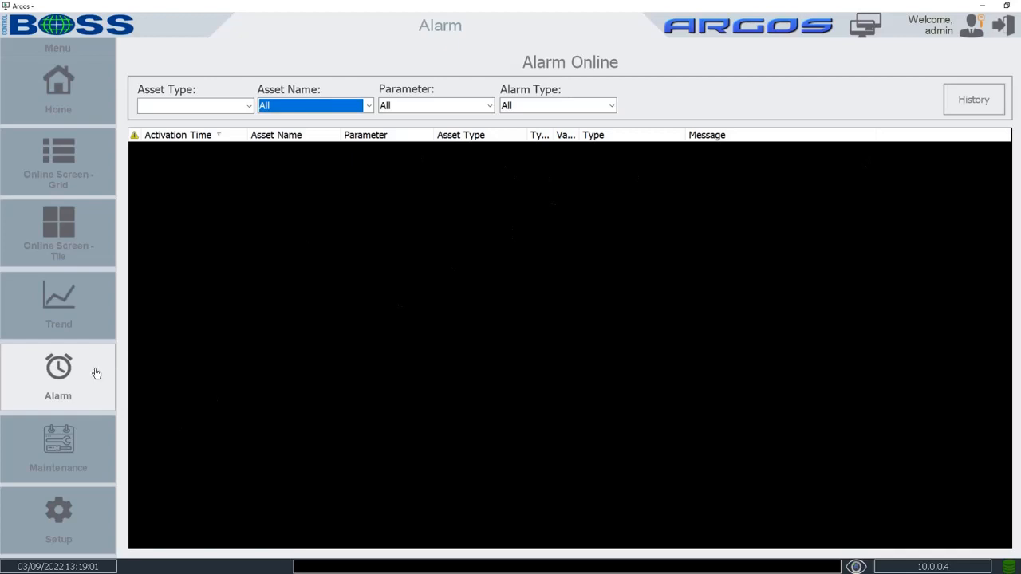
{"action": "left_click", "coordinate": [64, 370]}
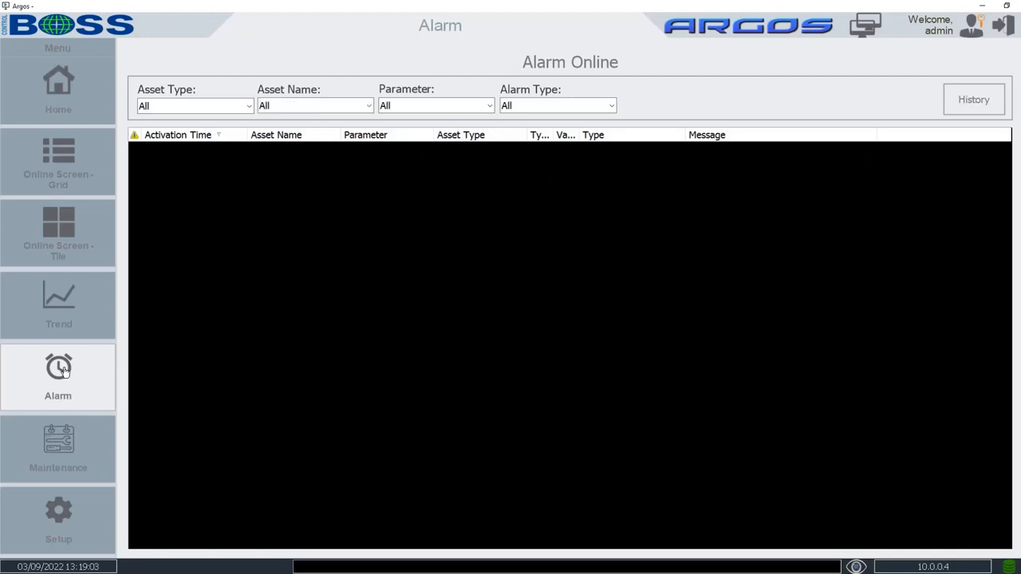
{"action": "left_click", "coordinate": [179, 357]}
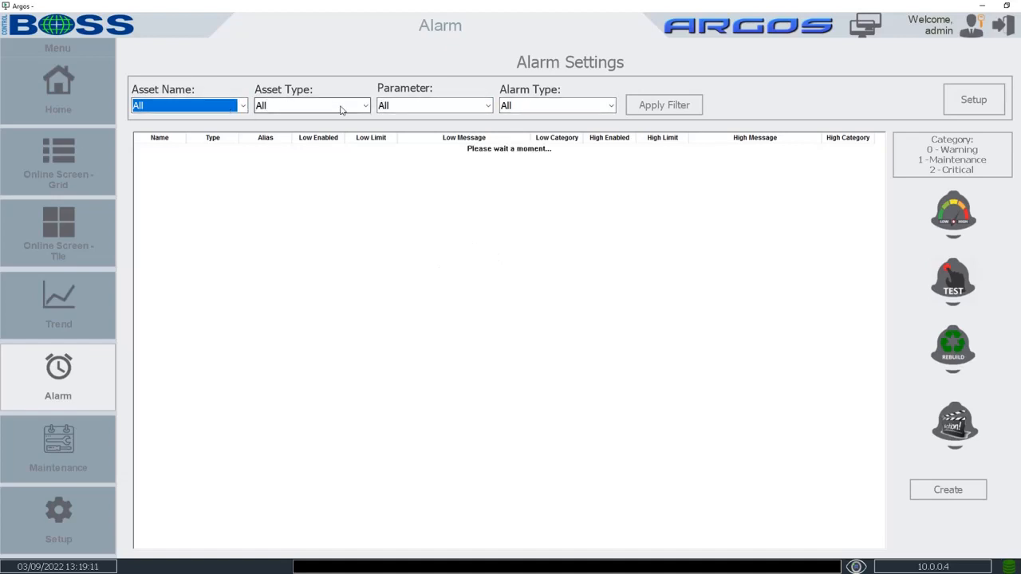
{"action": "left_click", "coordinate": [364, 106]}
{"action": "left_click", "coordinate": [365, 111]}
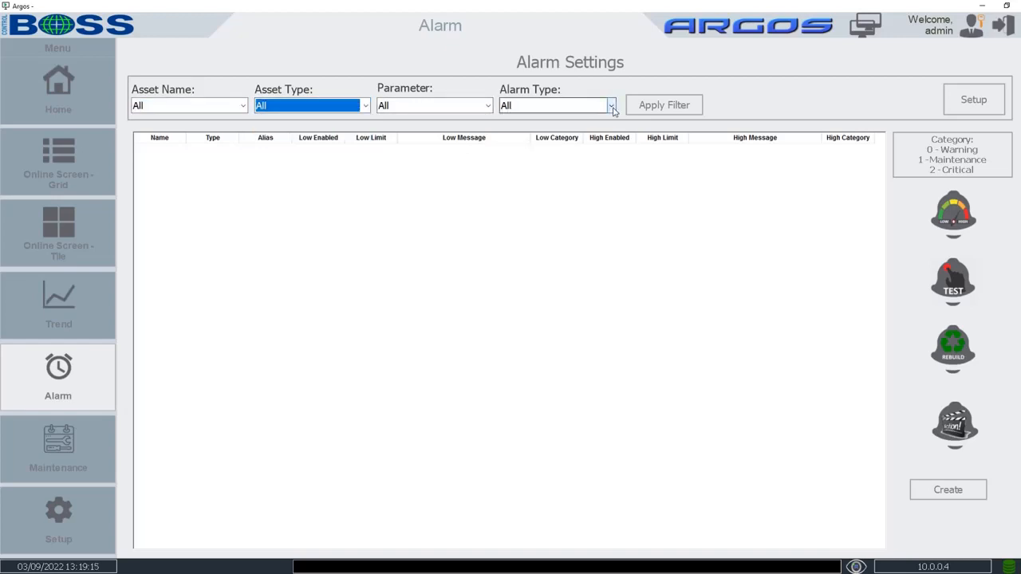
{"action": "left_click", "coordinate": [968, 100]}
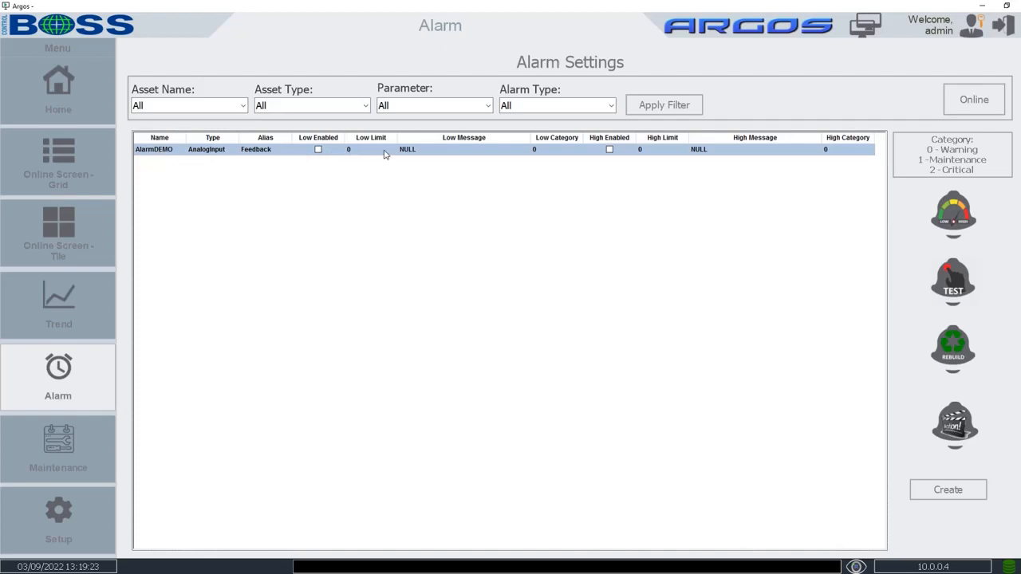
Enable AlarmDEMO's high alarm with limit 50 and high message 'Alarm'
{"action": "left_click", "coordinate": [609, 150]}
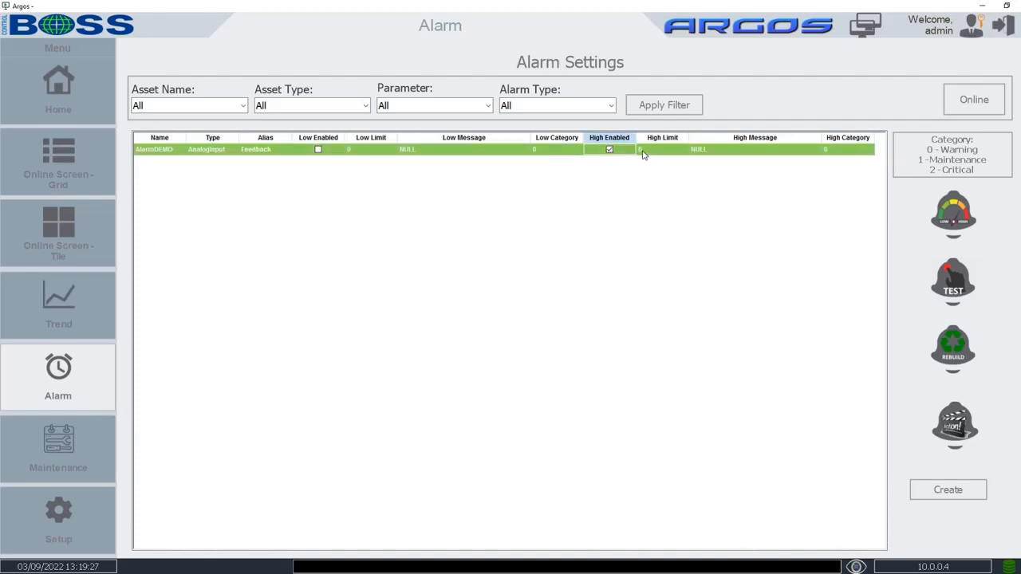
{"action": "left_click", "coordinate": [642, 149]}
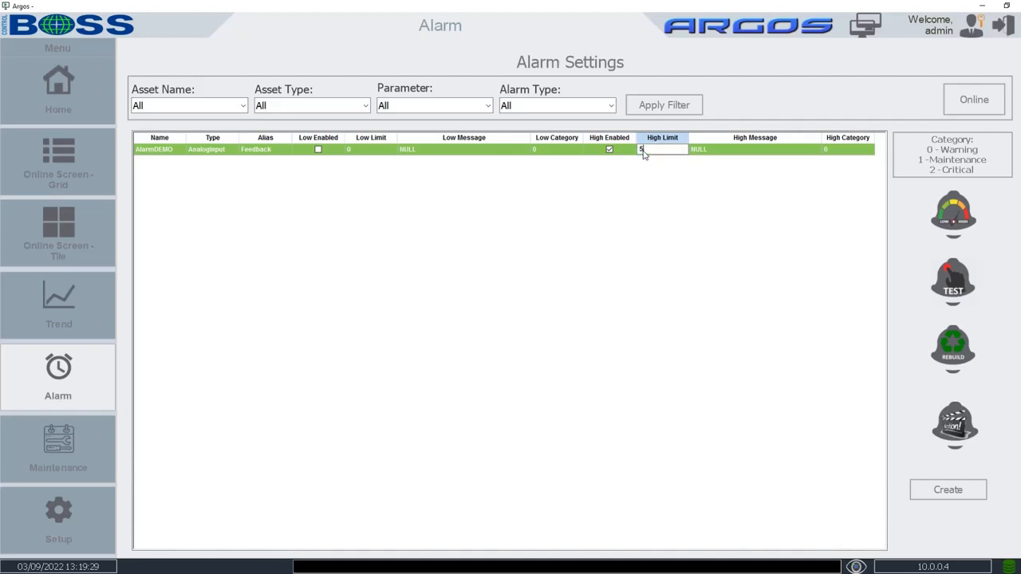
{"action": "type", "text": "50"}
{"action": "left_click", "coordinate": [702, 150]}
{"action": "double_click", "coordinate": [702, 150]}
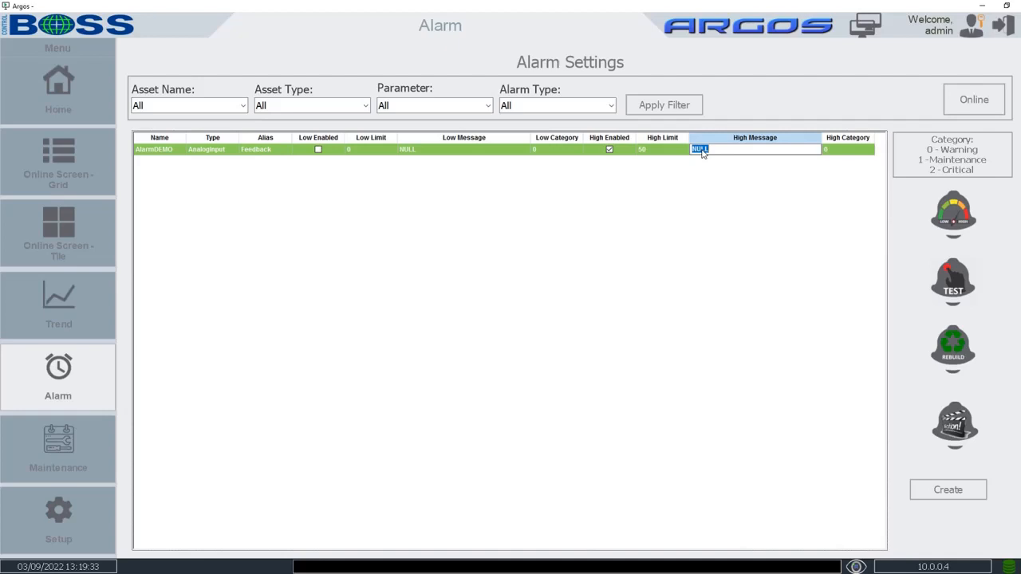
{"action": "type", "text": "Alarm - High > 50 Call Joe!"}
{"action": "key", "text": "Return"}
Rebuild the alarms, confirming the save to all alarms
{"action": "left_click", "coordinate": [953, 345]}
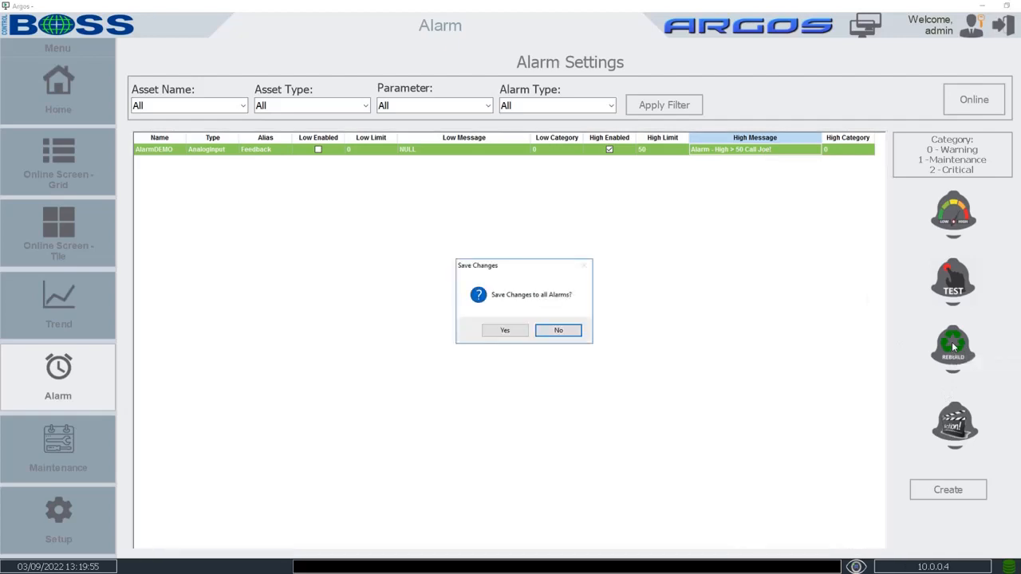
{"action": "left_click", "coordinate": [505, 331]}
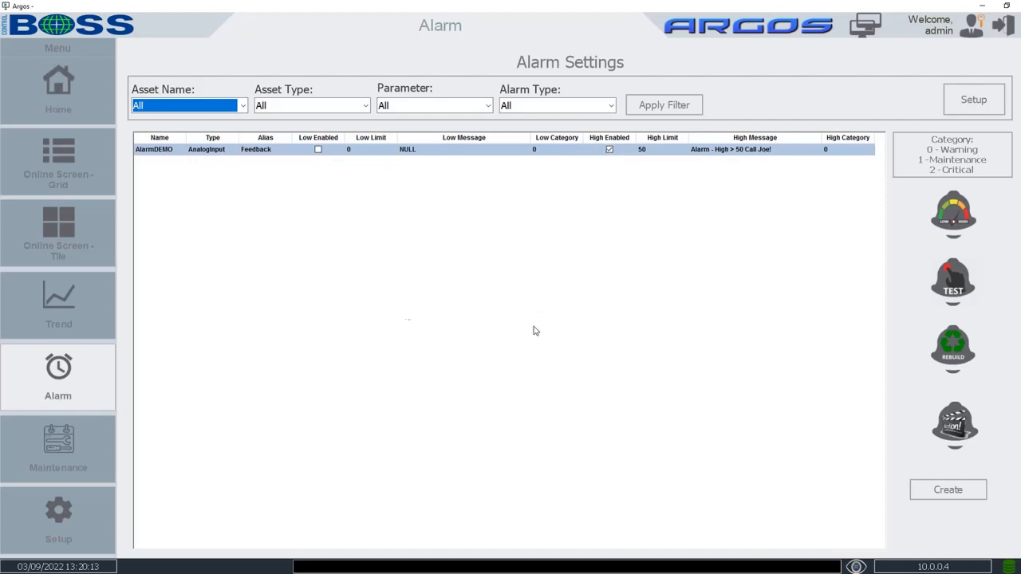
{"action": "left_click", "coordinate": [60, 228]}
Load the AlarmHigh dashboard and set register 40001 to 49, then 51 to exceed the limit
{"action": "left_click", "coordinate": [149, 277]}
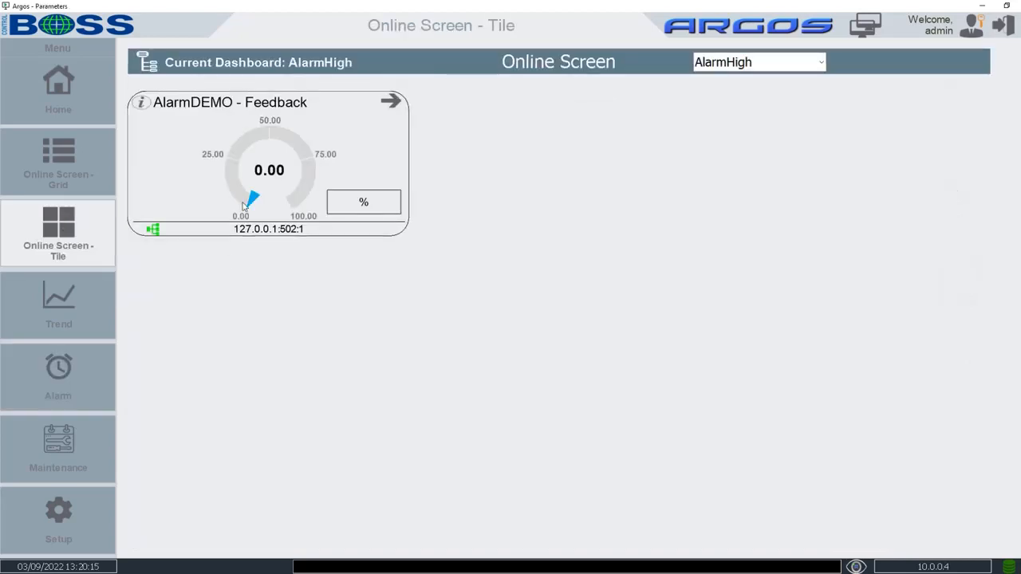
{"action": "key", "text": "alt+Tab"}
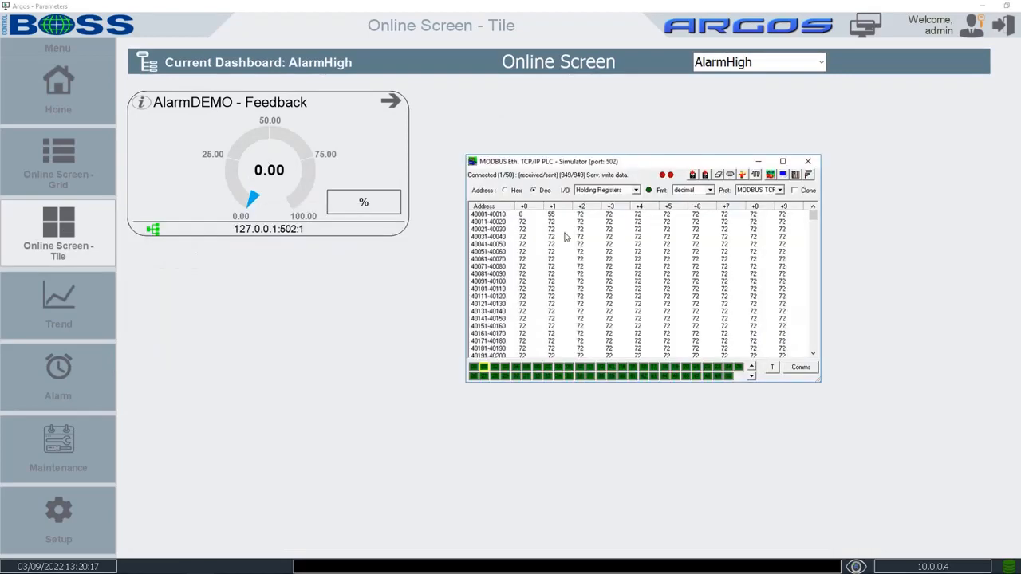
{"action": "double_click", "coordinate": [522, 216]}
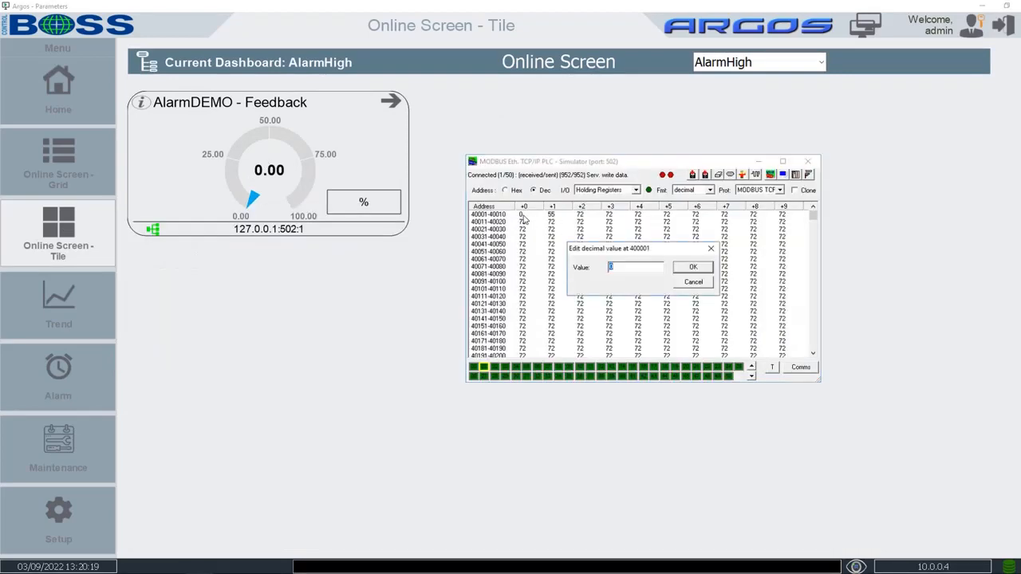
{"action": "type", "text": "49"}
{"action": "key", "text": "Return"}
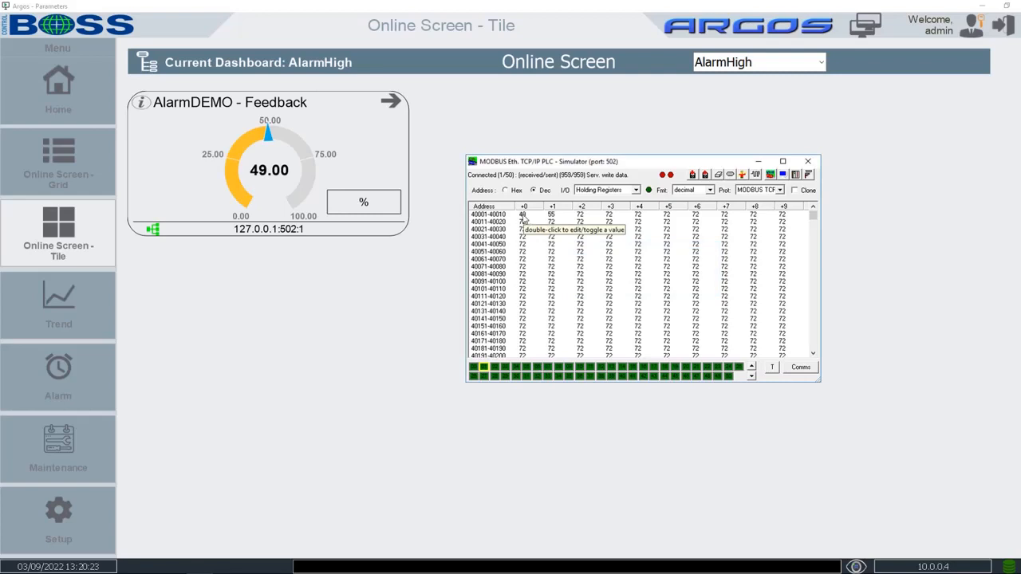
{"action": "double_click", "coordinate": [523, 216]}
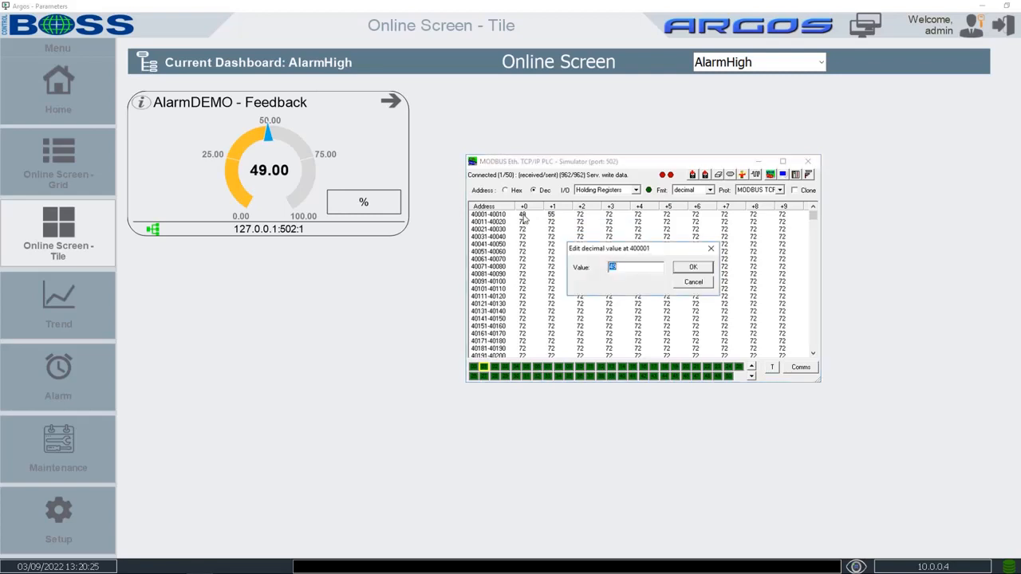
{"action": "type", "text": "51"}
{"action": "key", "text": "Return"}
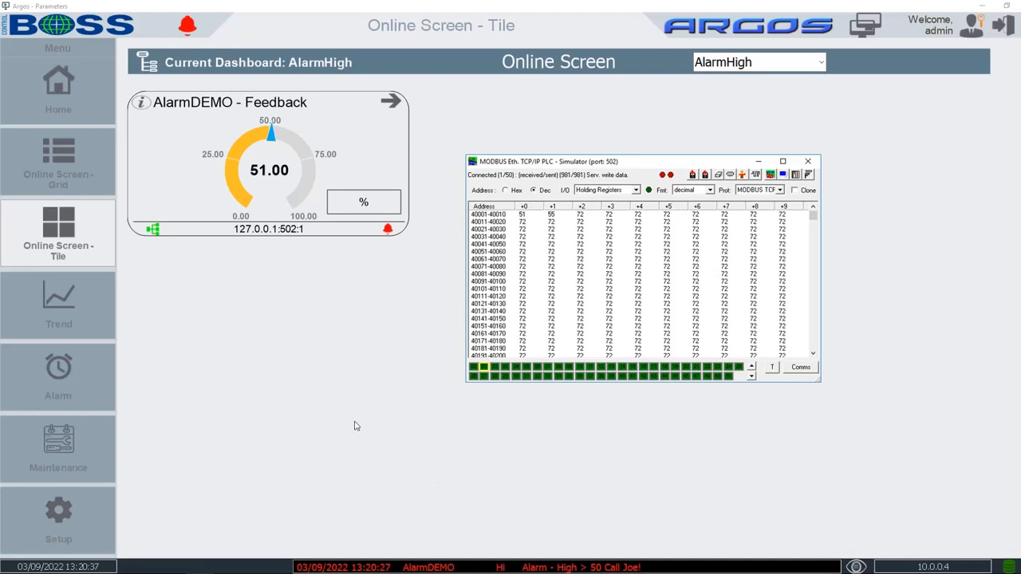
{"action": "left_click", "coordinate": [61, 371]}
Acknowledge AlarmDEMO's high alarm, then lower register 40001 to 22 so it clears
{"action": "left_click", "coordinate": [160, 427]}
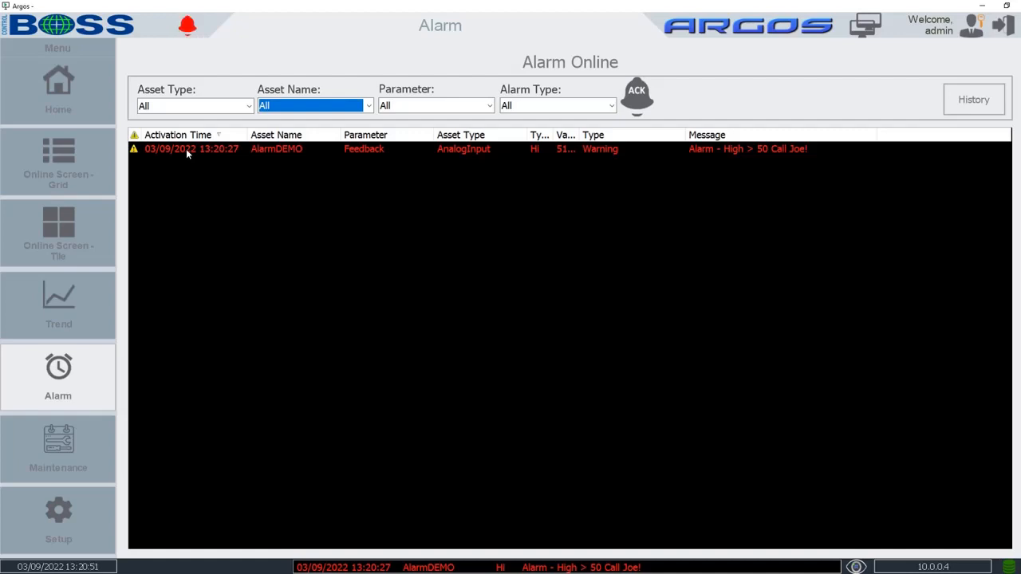
{"action": "left_click", "coordinate": [638, 102]}
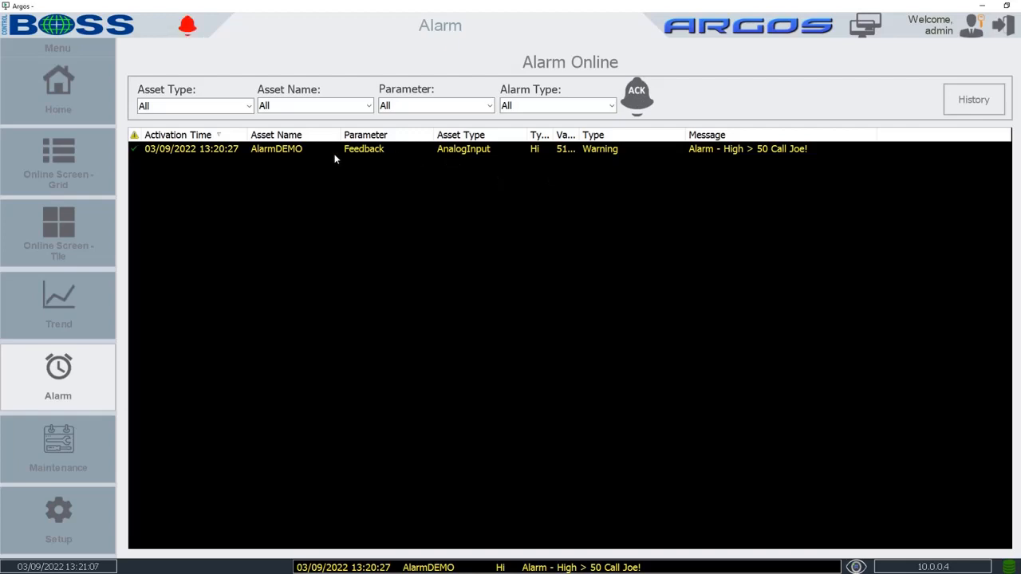
{"action": "key", "text": "alt+Tab"}
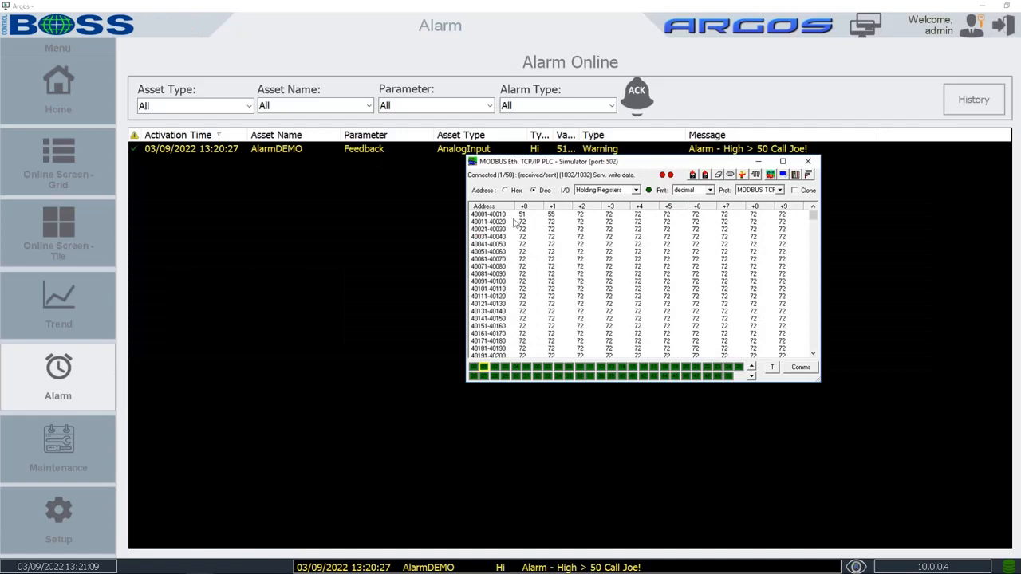
{"action": "double_click", "coordinate": [520, 217]}
{"action": "type", "text": "22"}
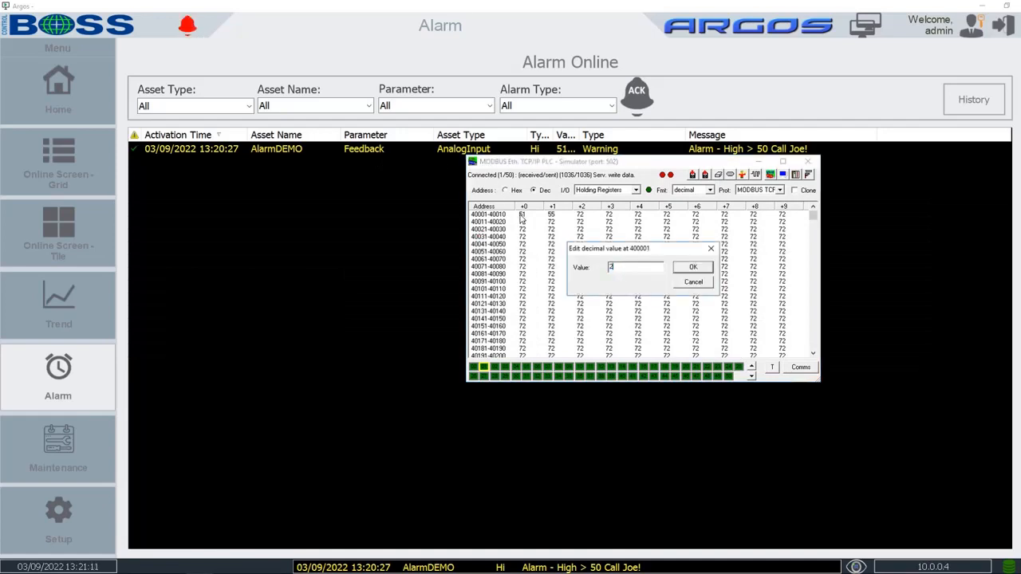
{"action": "key", "text": "Return"}
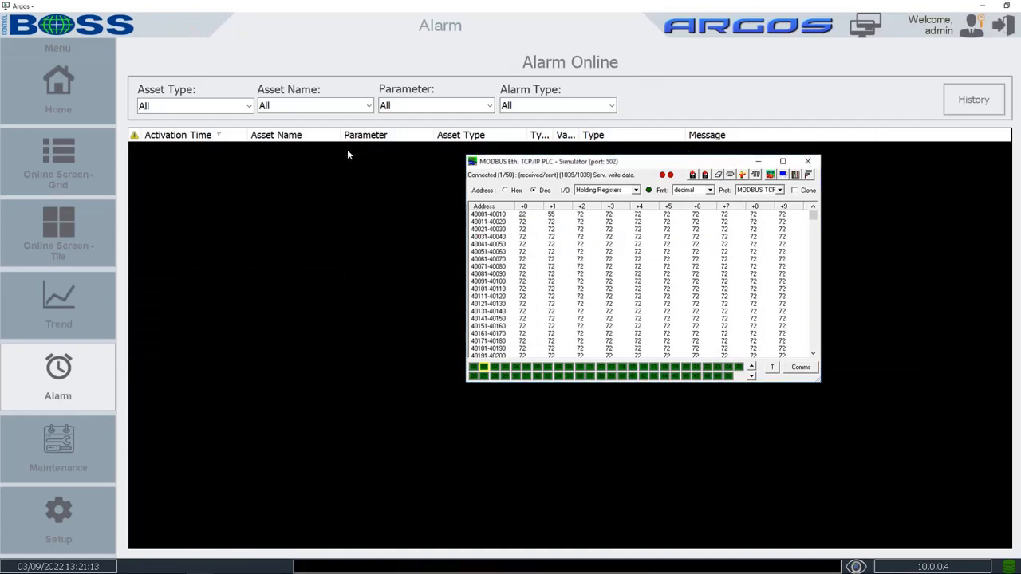
{"action": "left_click", "coordinate": [758, 162]}
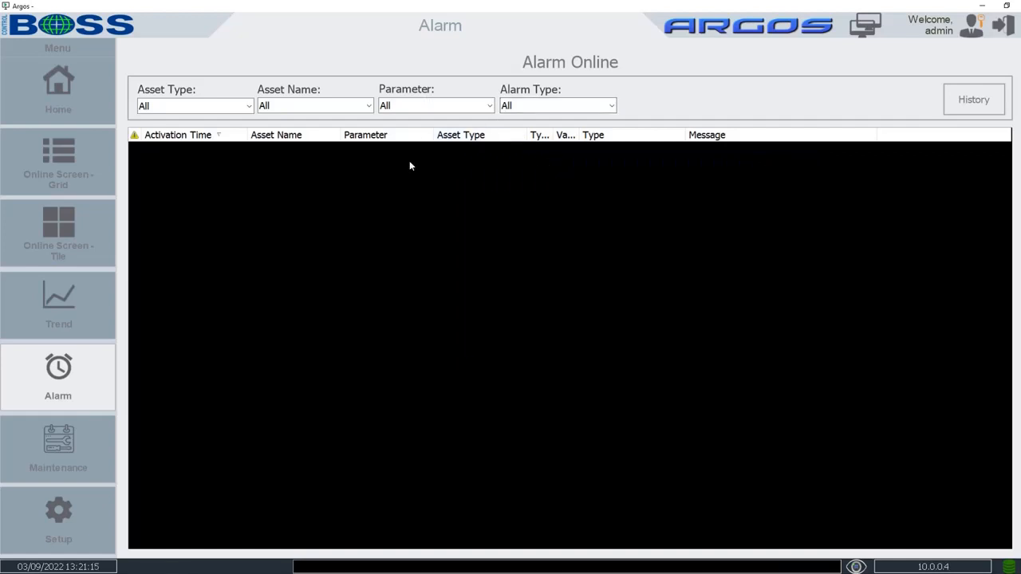
Open Alarm History and widen the Norm Time, Value and Activation Time columns
{"action": "left_click", "coordinate": [978, 104]}
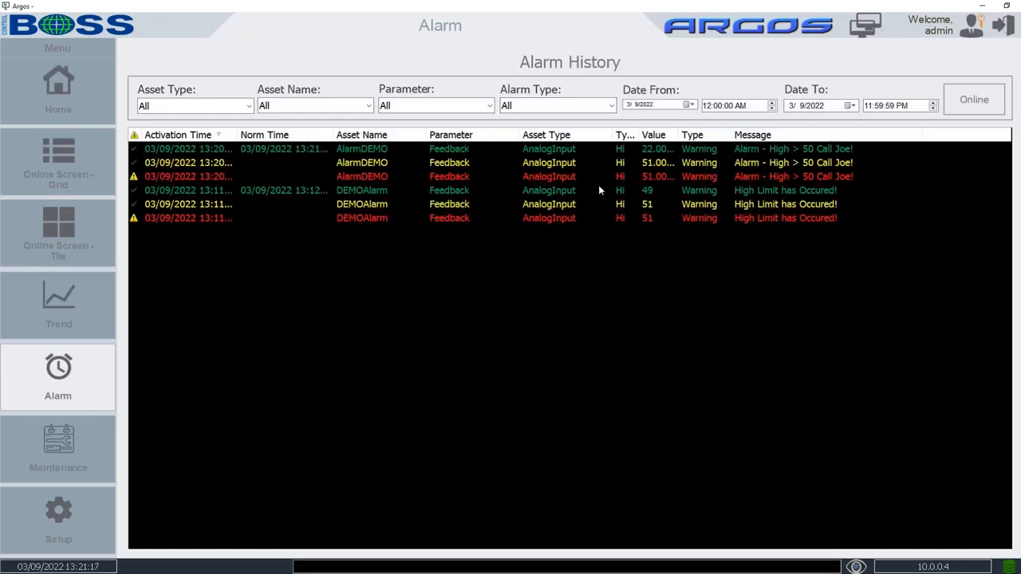
{"action": "left_click_drag", "start_coordinate": [332, 135], "coordinate": [383, 135]}
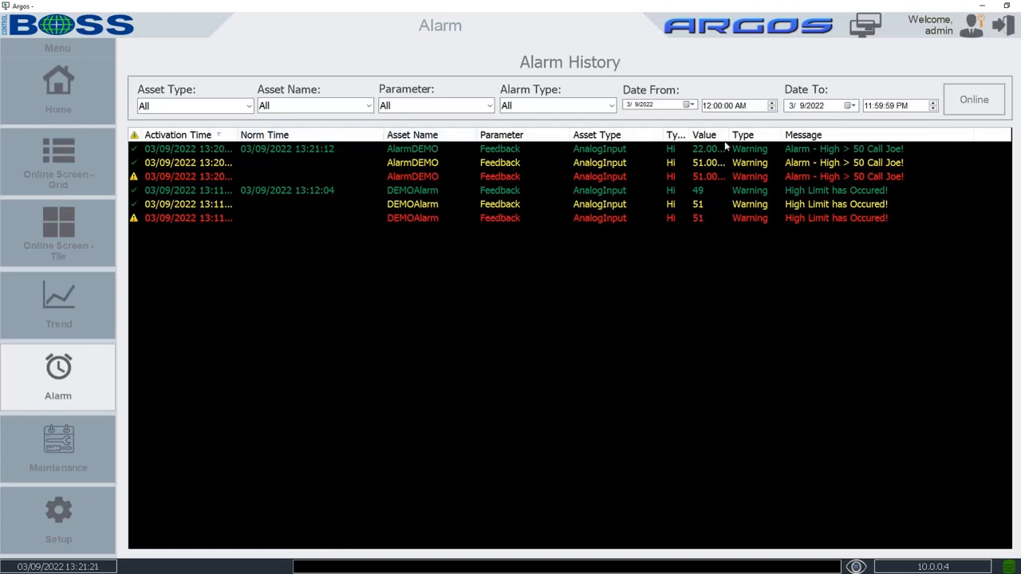
{"action": "left_click_drag", "start_coordinate": [729, 134], "coordinate": [777, 134]}
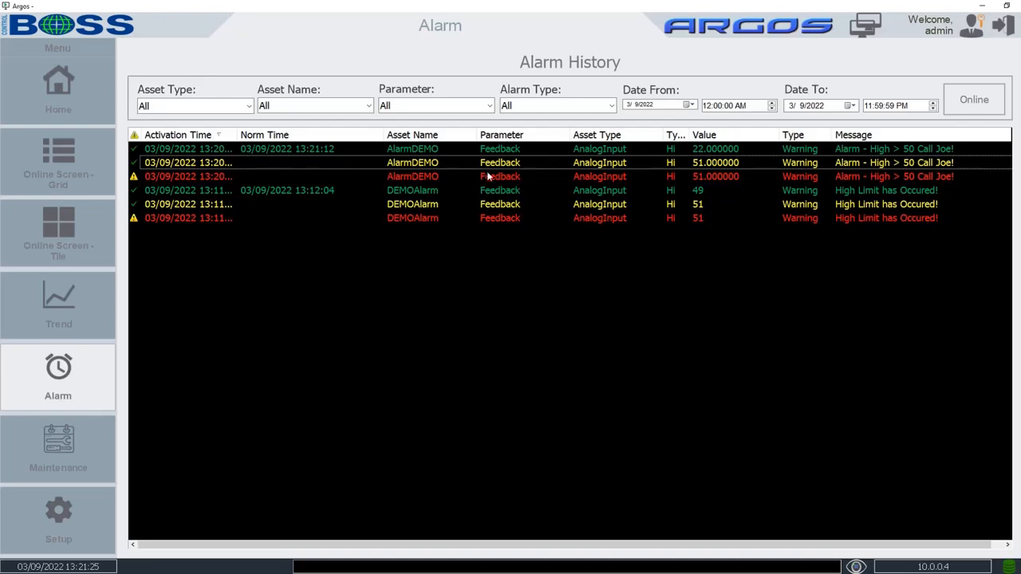
{"action": "left_click_drag", "start_coordinate": [237, 135], "coordinate": [260, 134]}
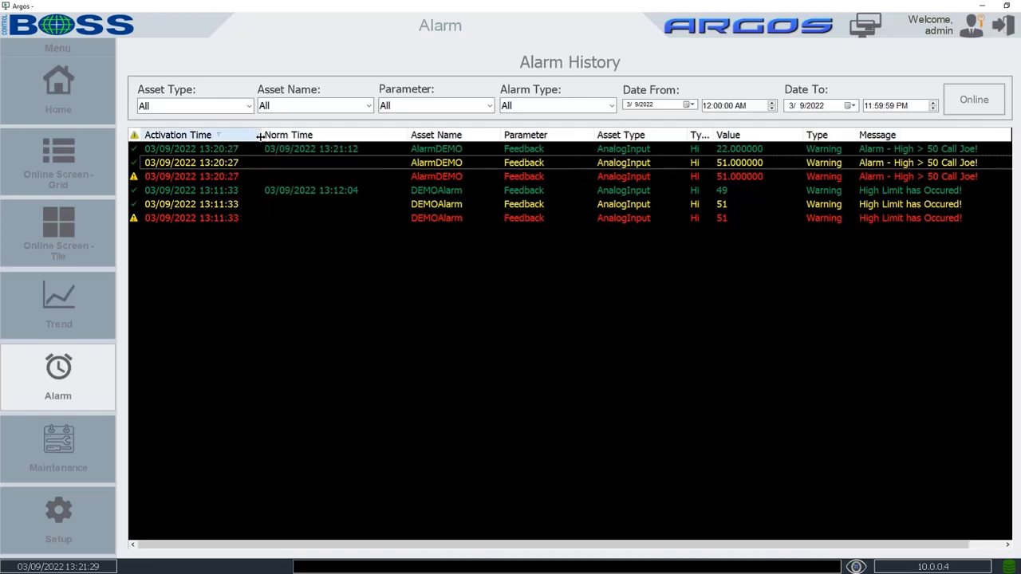